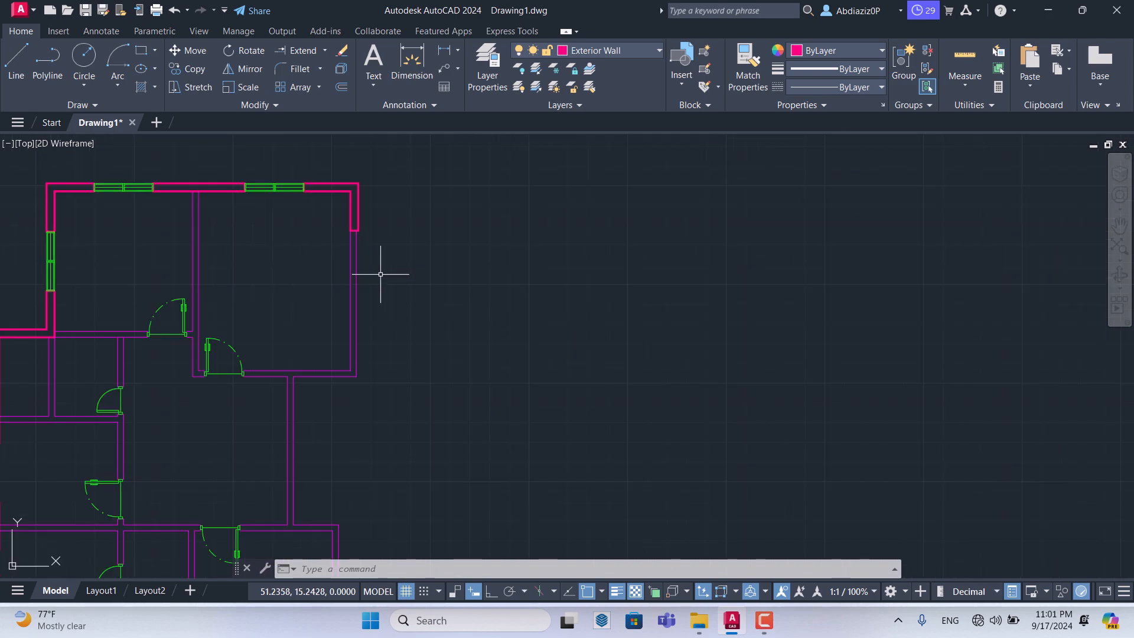
# Make Stircase the current layer for drawing beside the upper-right room of the floor plan
pyautogui.scroll(-2, 407, 258)
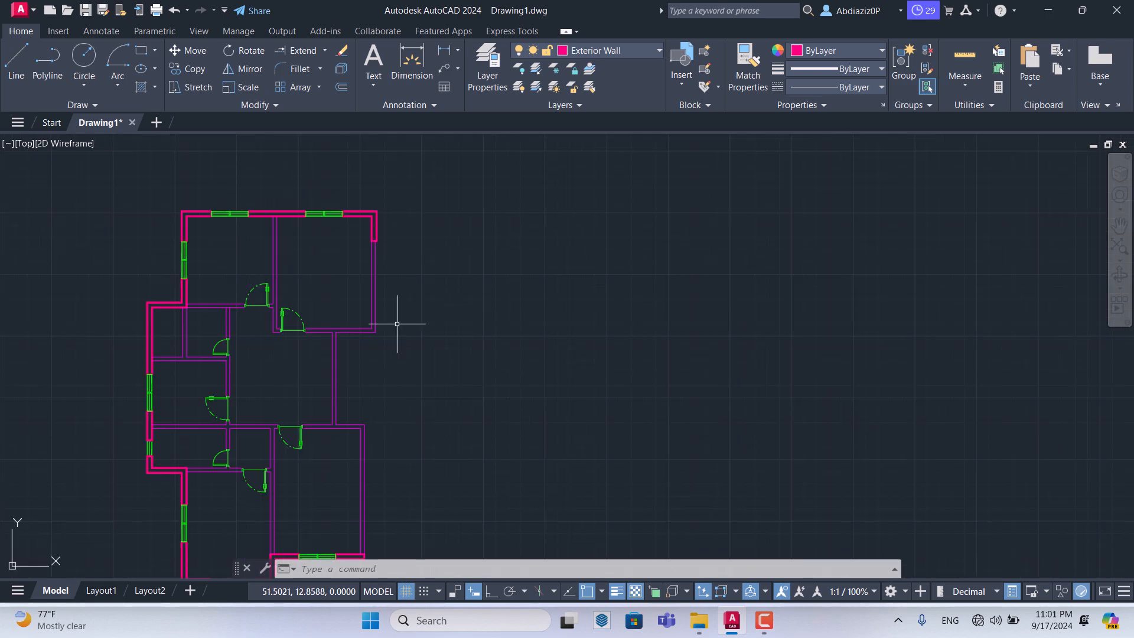
pyautogui.scroll(4, 397, 321)
pyautogui.scroll(-4, 416, 278)
pyautogui.scroll(-2, 464, 280)
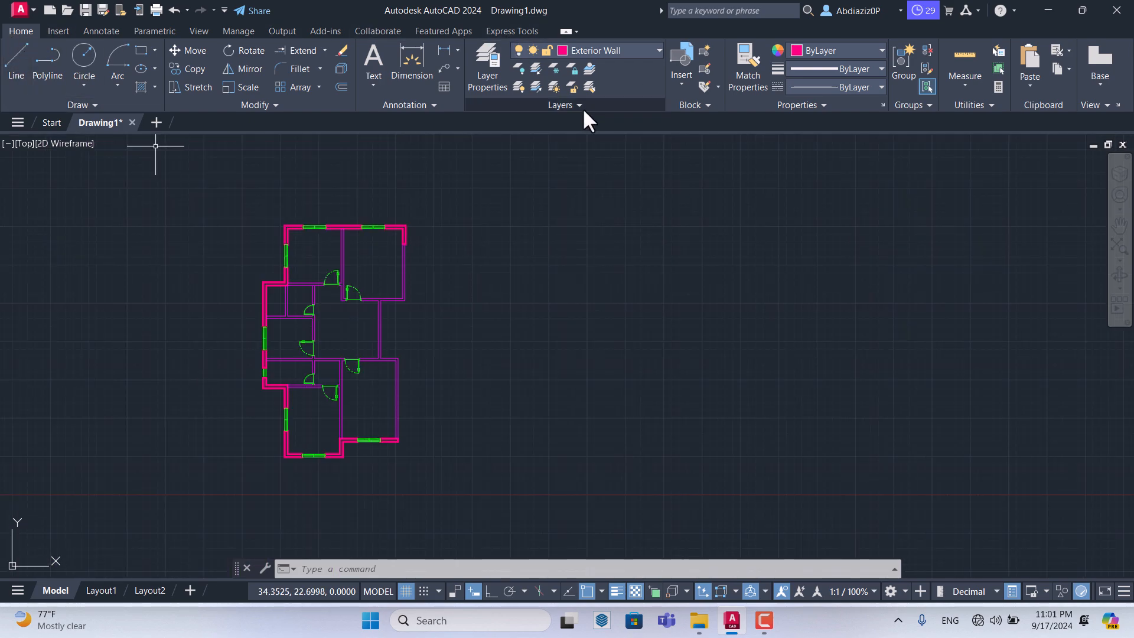
pyautogui.click(647, 50)
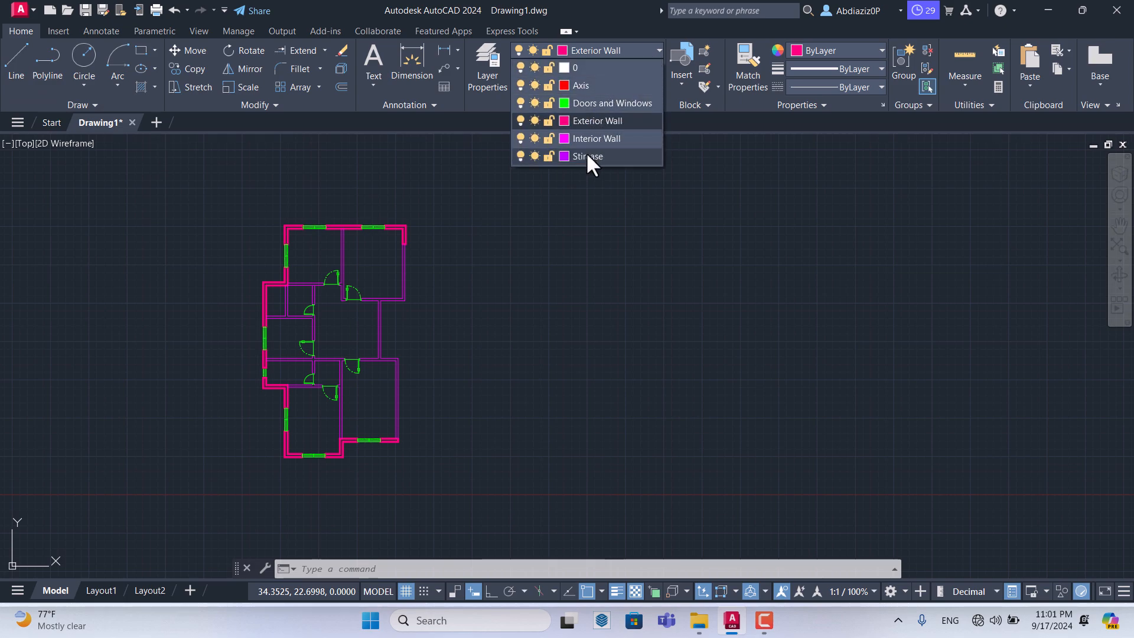
pyautogui.click(587, 156)
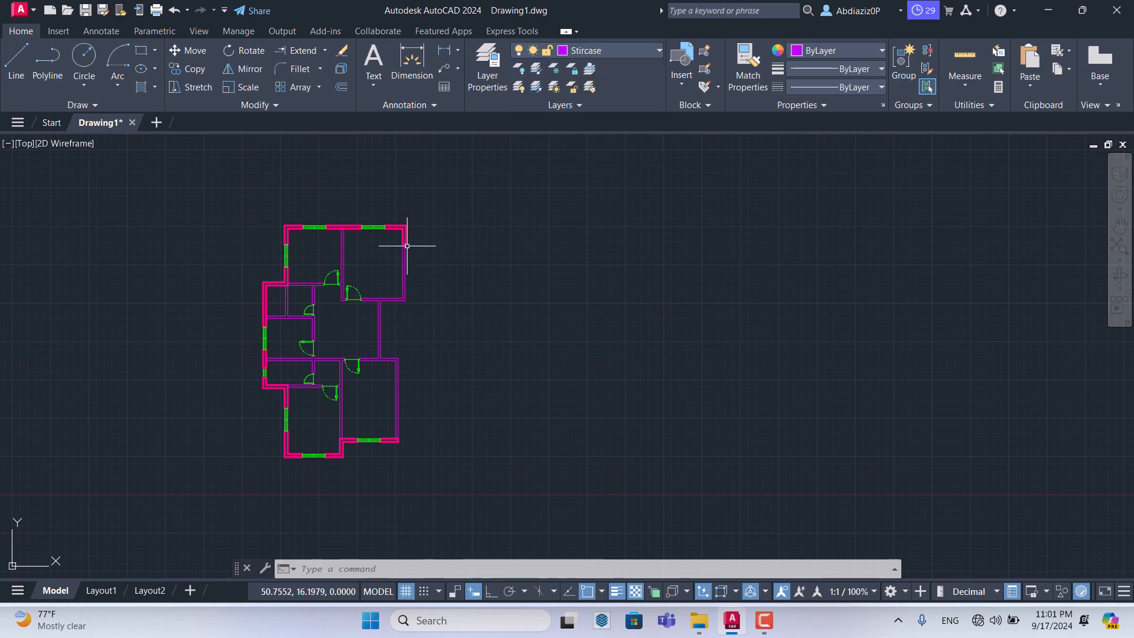
# Draw a horizontal line 2.5 units long to the right from the interior wall's outer edge, where the exterior wall ends
pyautogui.scroll(4, 407, 246)
pyautogui.scroll(-3, 405, 248)
pyautogui.scroll(3, 385, 228)
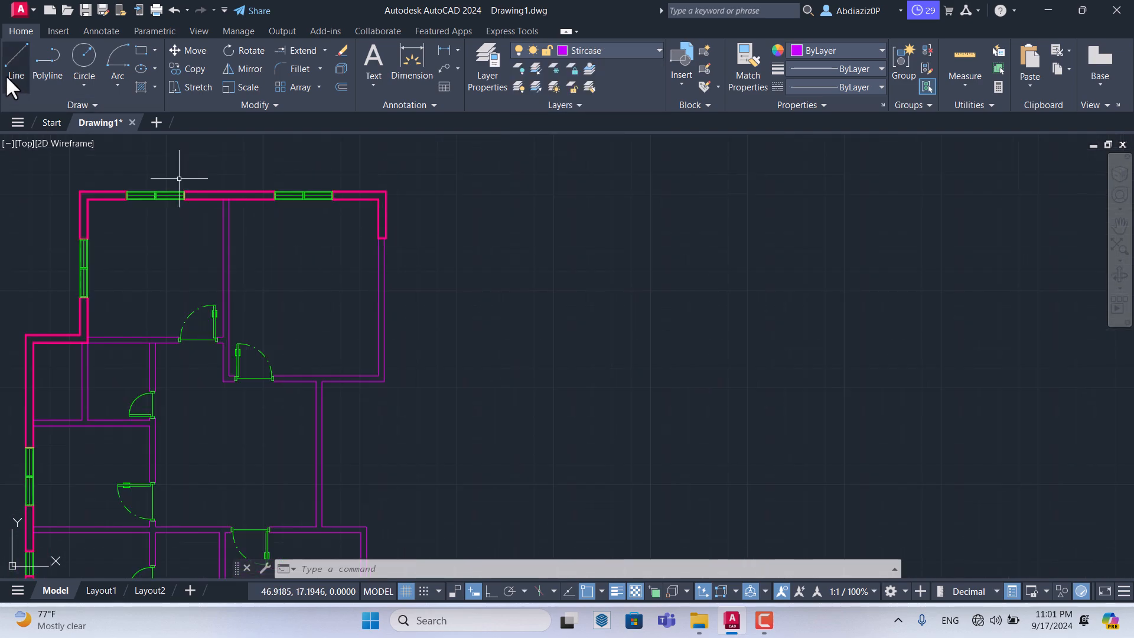
pyautogui.click(16, 56)
pyautogui.scroll(5, 355, 251)
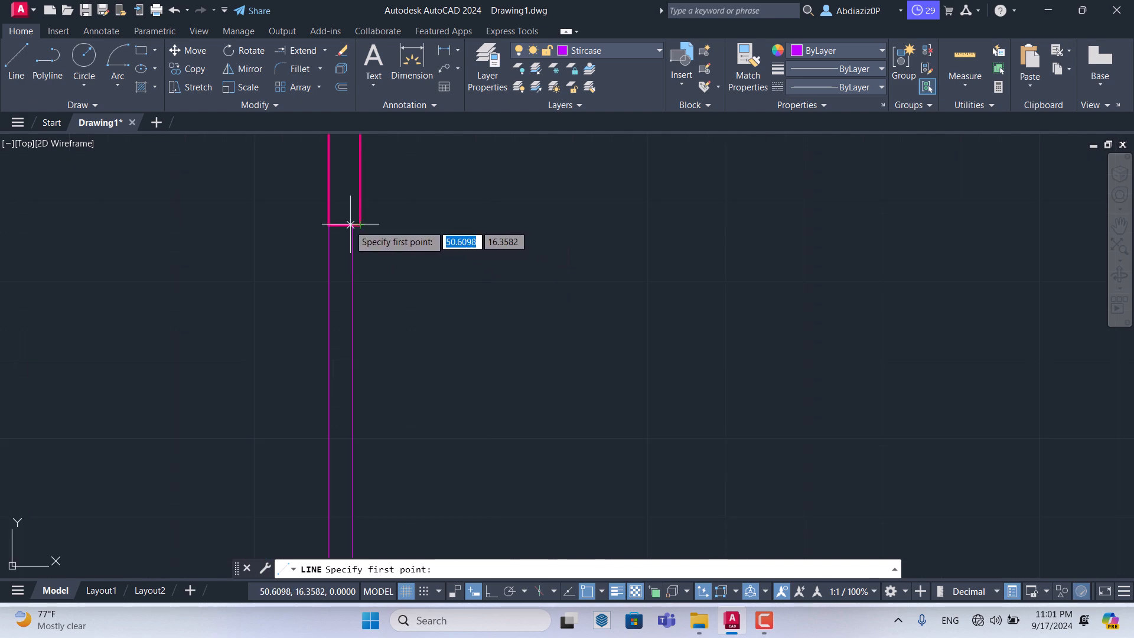
pyautogui.click(353, 225)
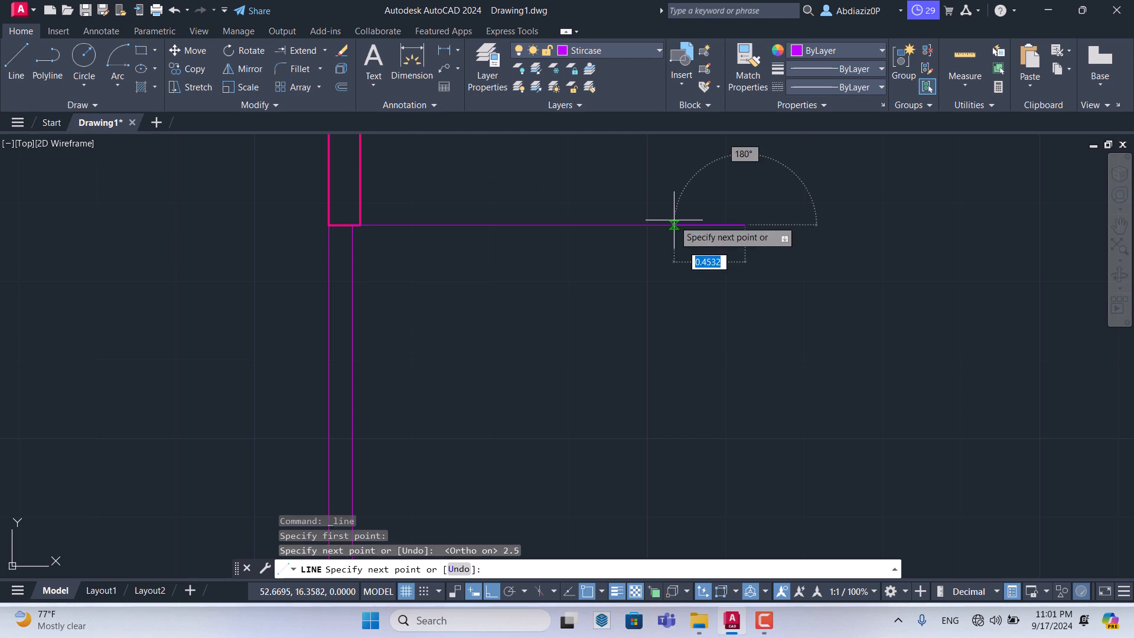
pyautogui.scroll(-4, 636, 311)
pyautogui.press('Escape')
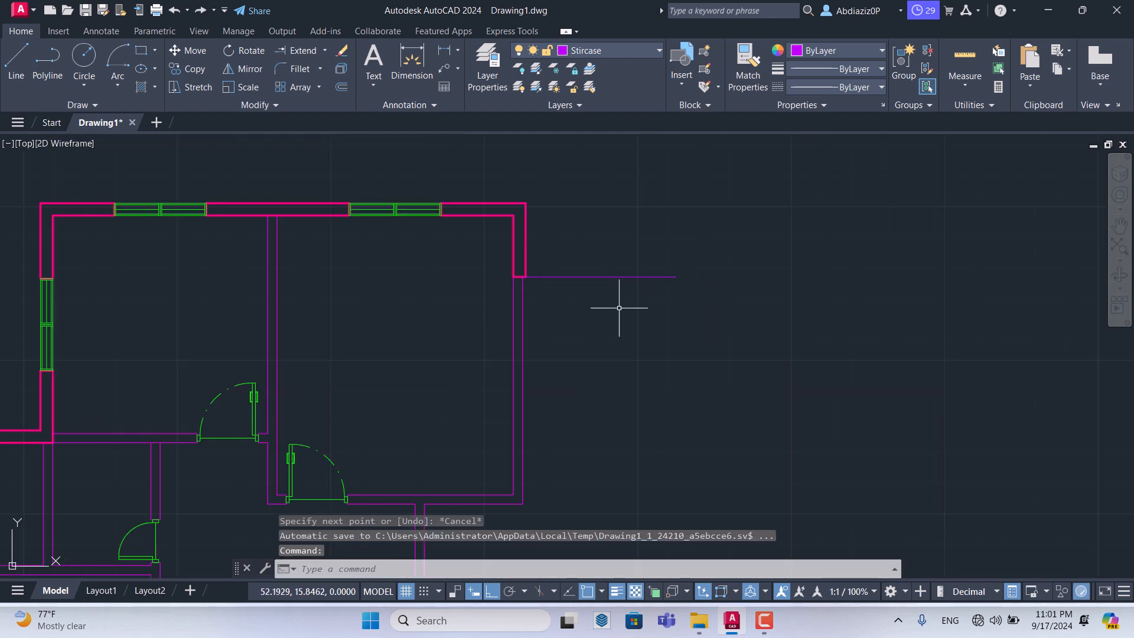
# Draw a vertical line about 4.8 units long straight down from the midpoint of the horizontal staircase line
pyautogui.press('space')
pyautogui.click(599, 276)
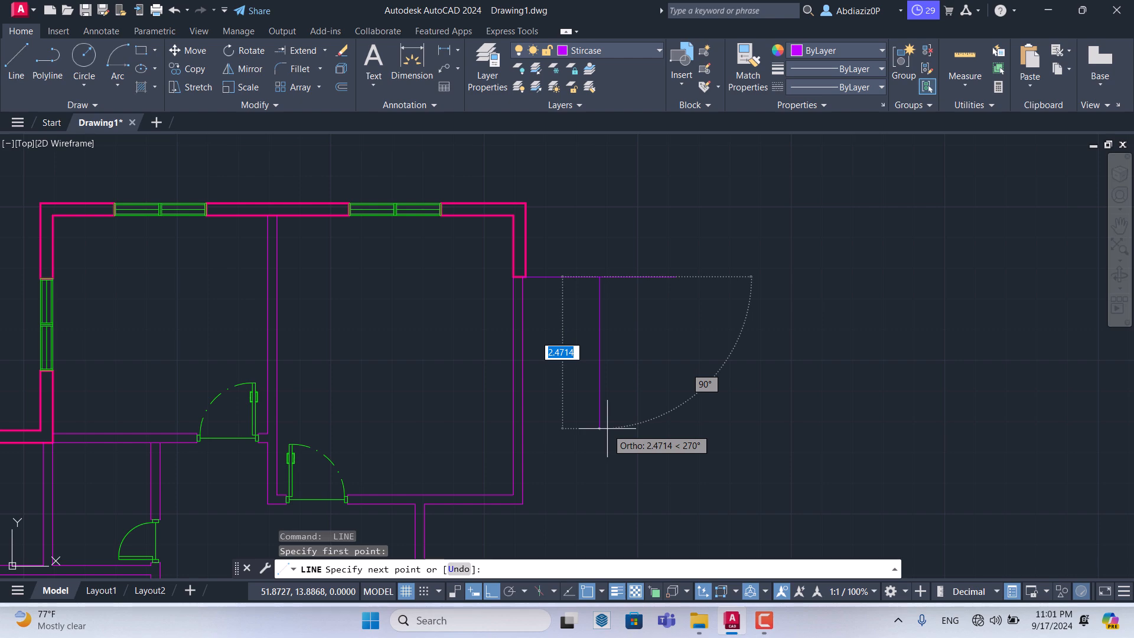
pyautogui.scroll(-4, 608, 428)
pyautogui.click(599, 540)
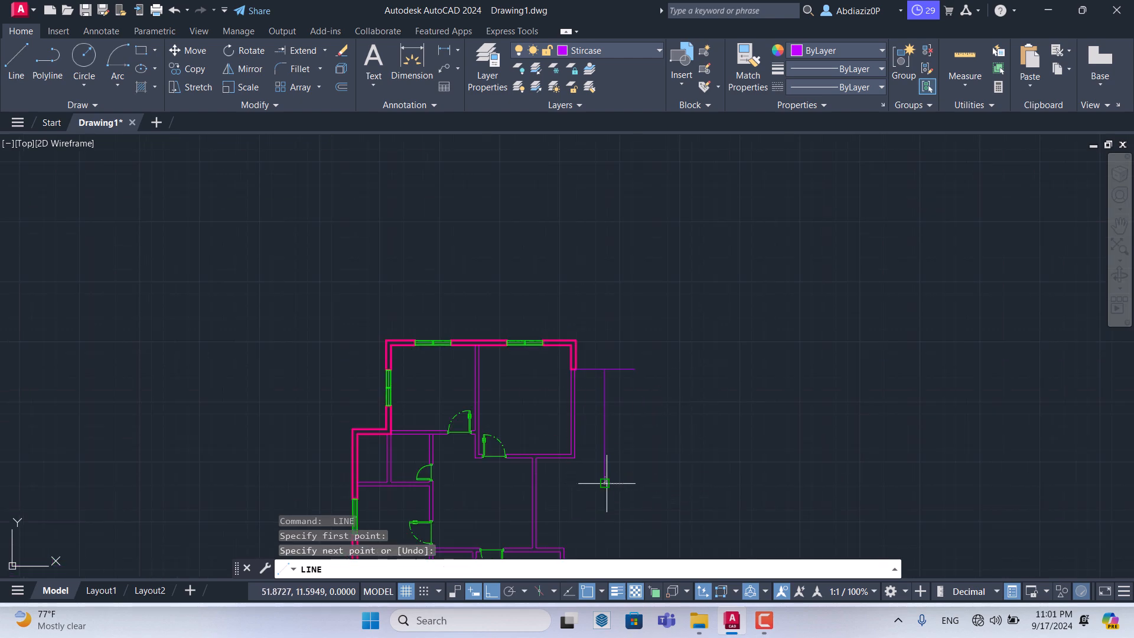
pyautogui.press('Escape')
# Offset the horizontal staircase line 1.2 downward to mark the edge of the landing
pyautogui.scroll(6, 607, 398)
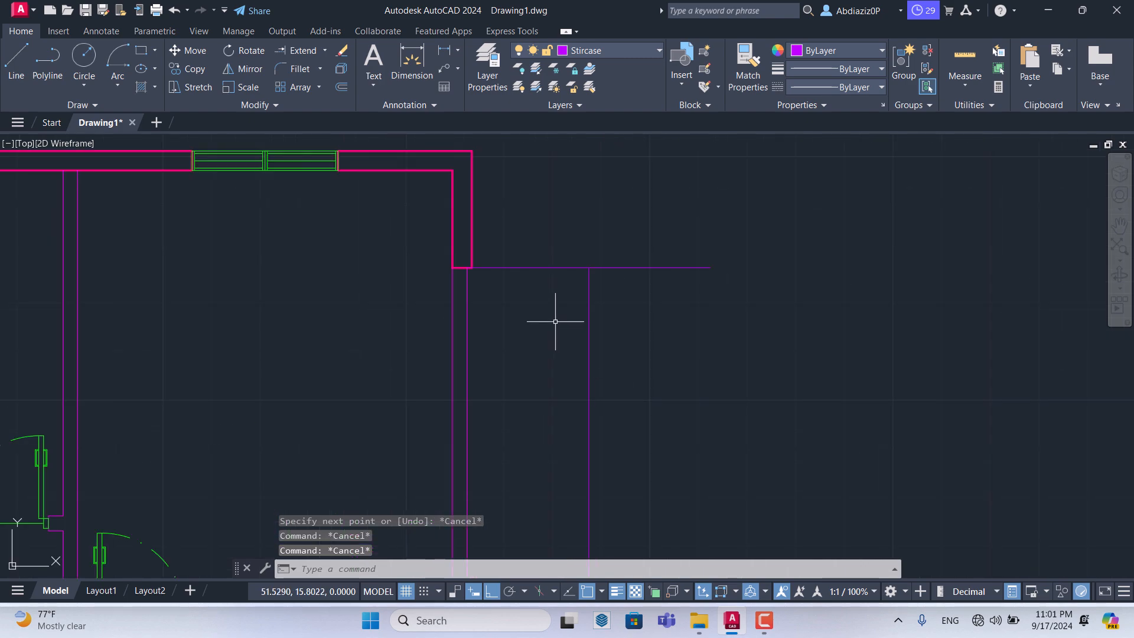
pyautogui.write('off')
pyautogui.press('Return')
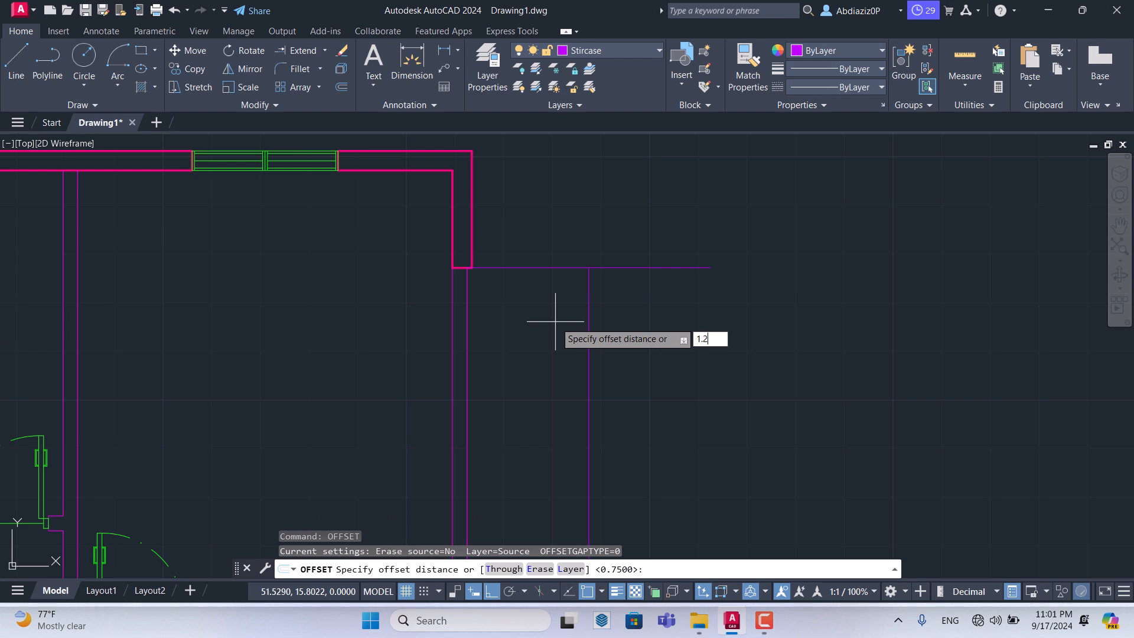
pyautogui.write('1.2')
pyautogui.press('Return')
pyautogui.scroll(2, 555, 322)
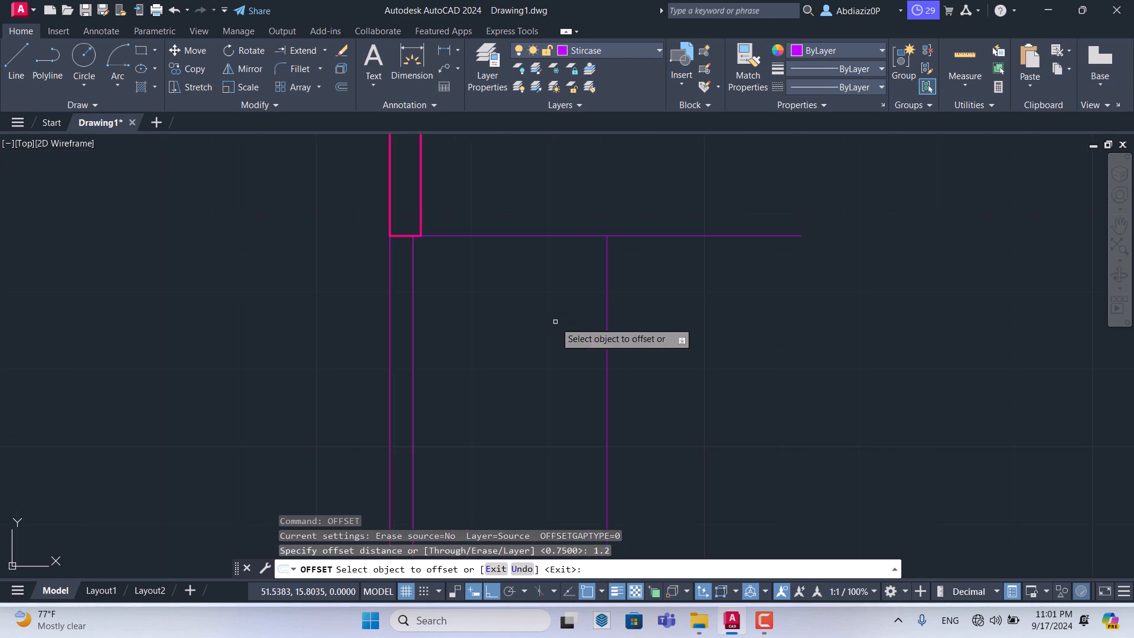
pyautogui.click(566, 234)
pyautogui.click(559, 336)
pyautogui.scroll(-4, 567, 251)
pyautogui.scroll(4, 541, 375)
pyautogui.click(563, 230)
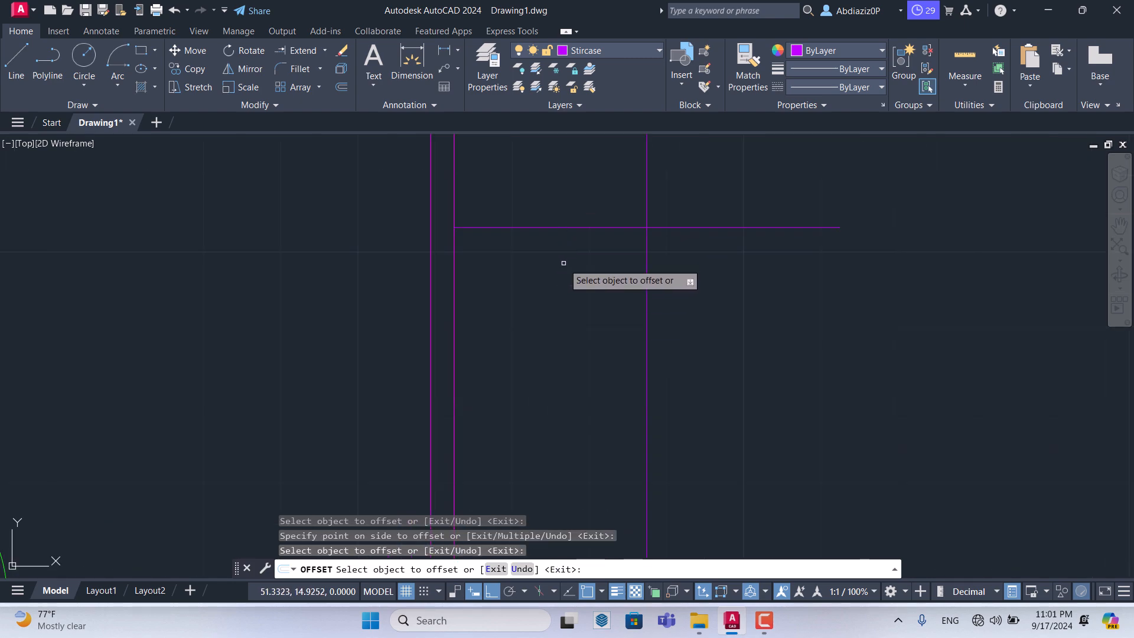
pyautogui.press('Escape')
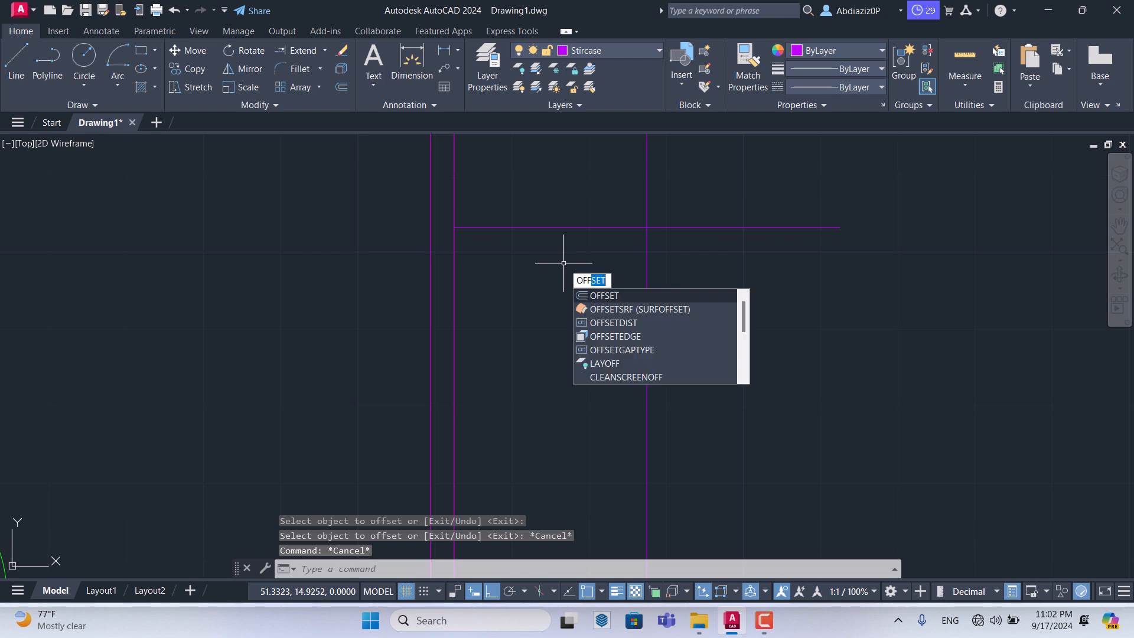
pyautogui.press('Return')
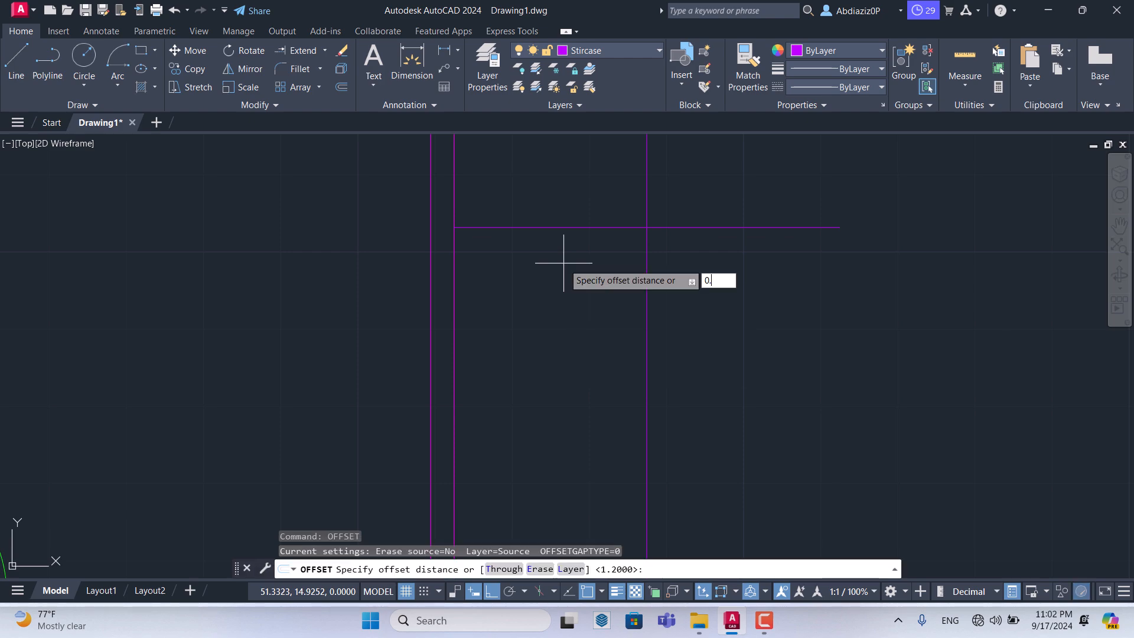
pyautogui.write('0.27')
pyautogui.press('Return')
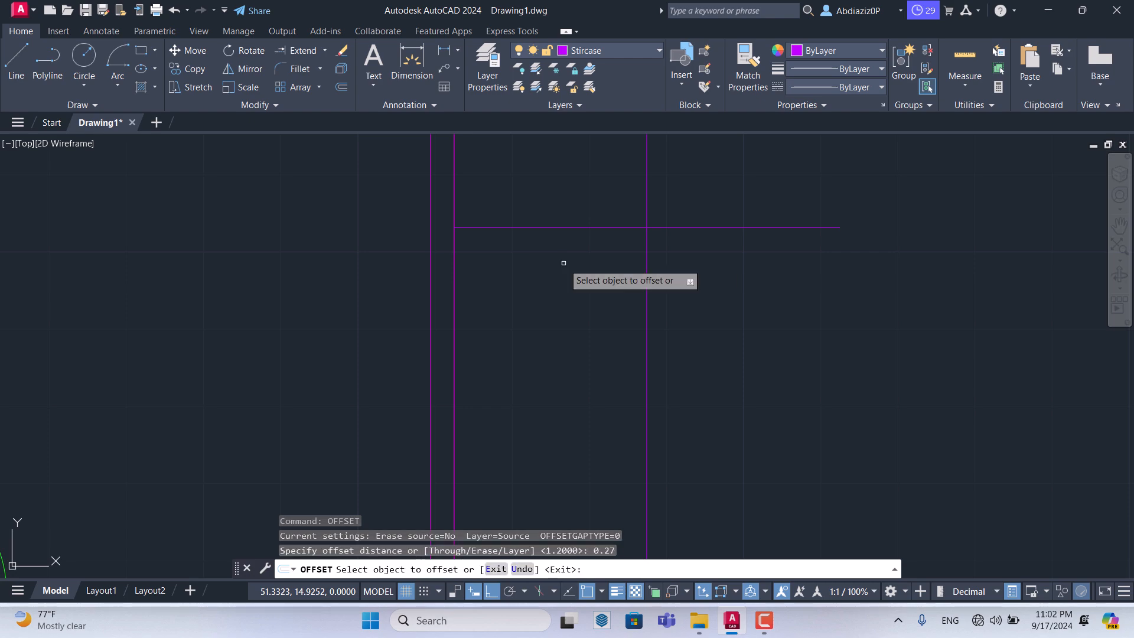
pyautogui.scroll(-4, 564, 262)
pyautogui.press('Escape')
pyautogui.press('Escape')
pyautogui.press('Escape')
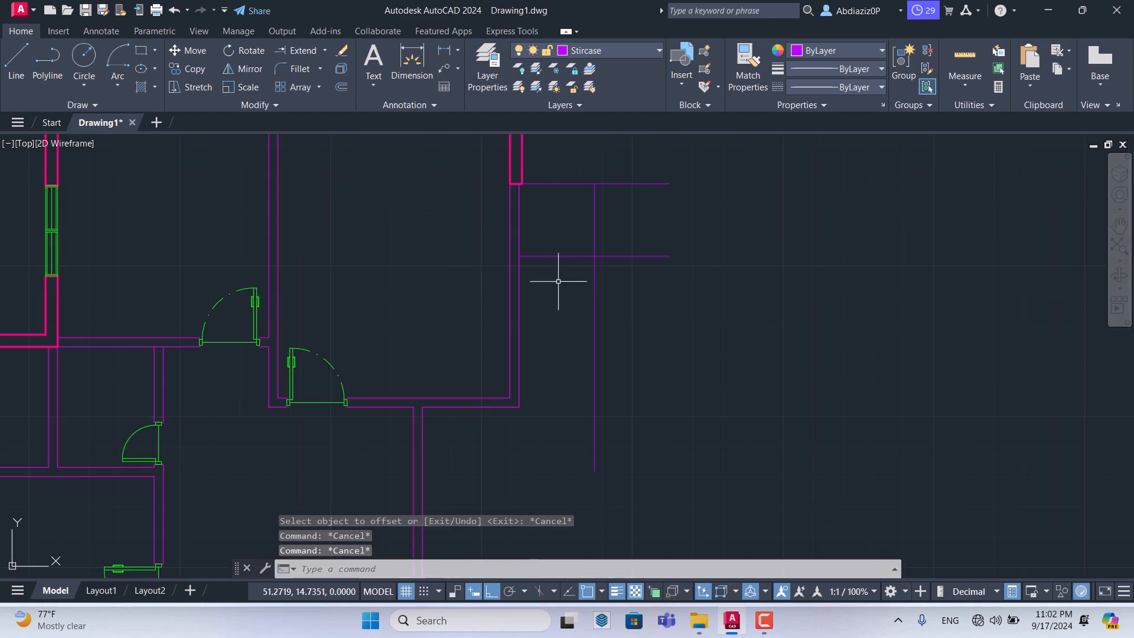
# Offset the vertical centre line 0.05 to both its left and right sides
pyautogui.press('Return')
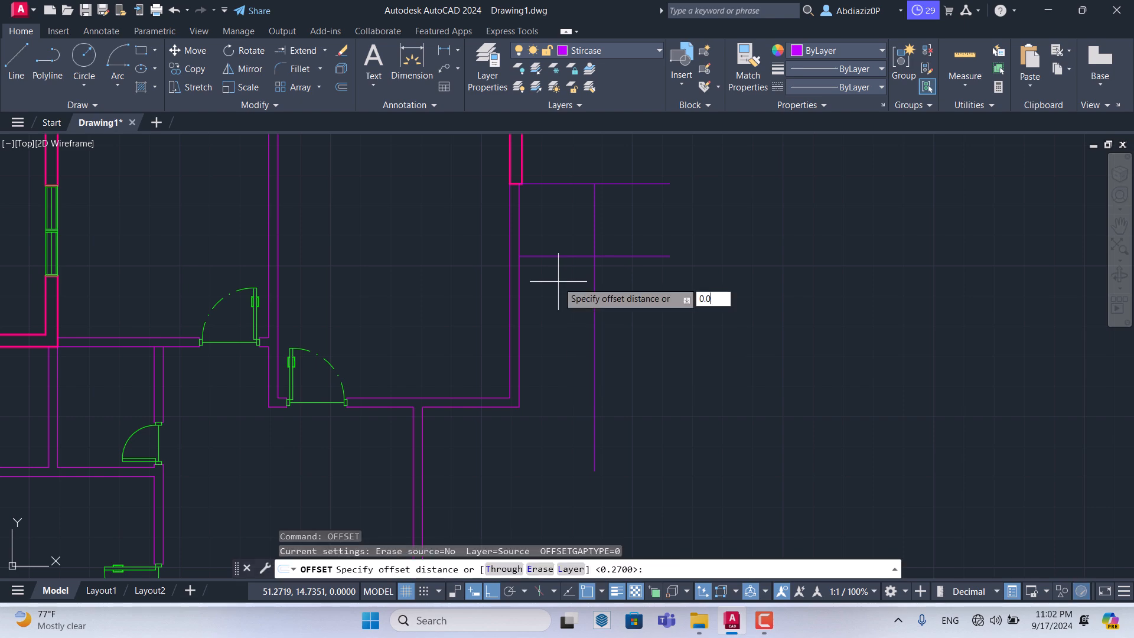
pyautogui.write('0.05')
pyautogui.press('Return')
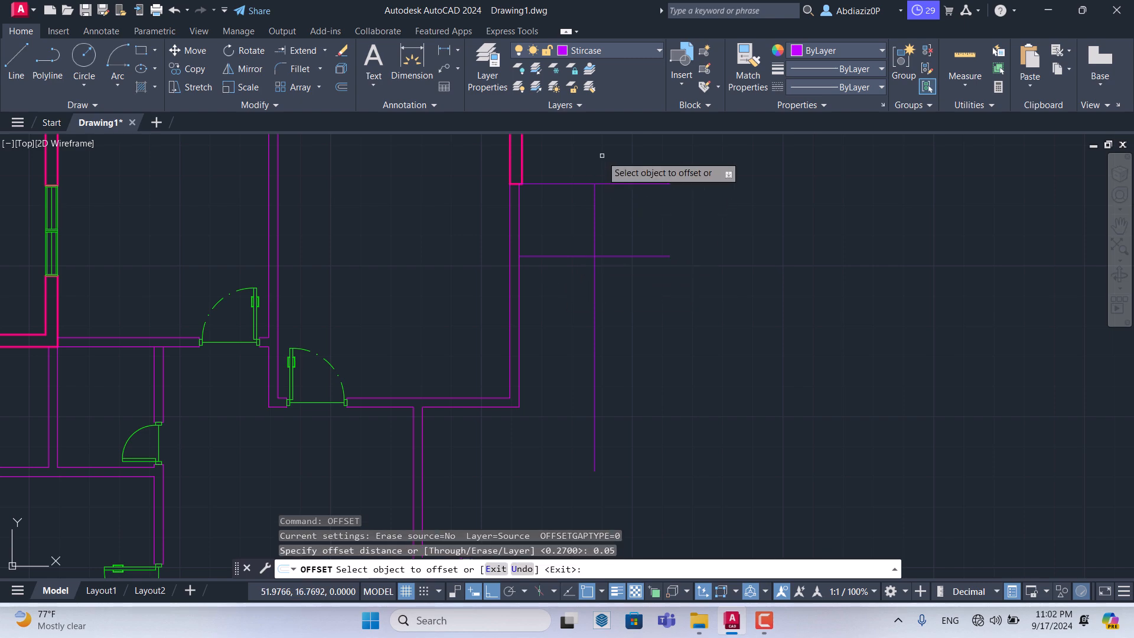
pyautogui.scroll(3, 603, 157)
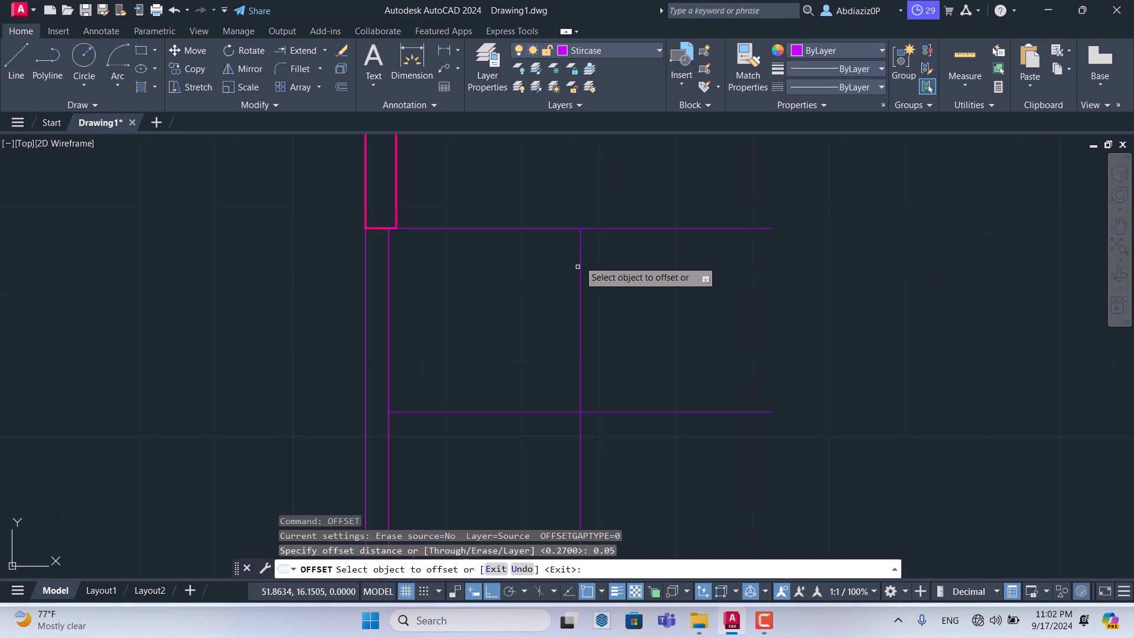
pyautogui.click(581, 306)
pyautogui.scroll(2, 555, 305)
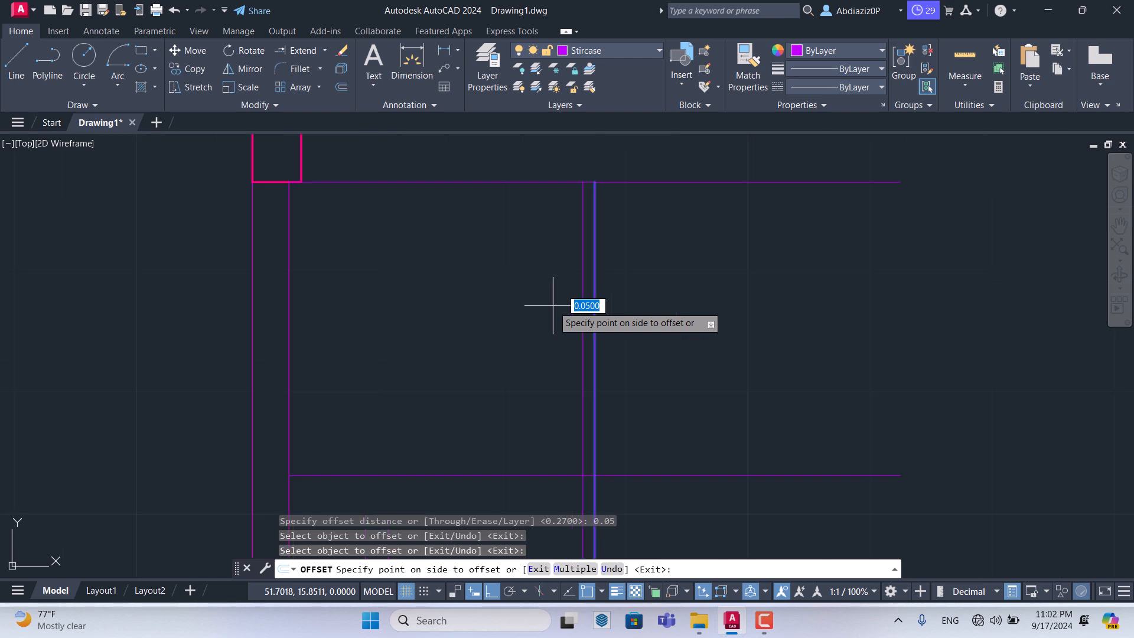
pyautogui.click(562, 304)
pyautogui.click(594, 292)
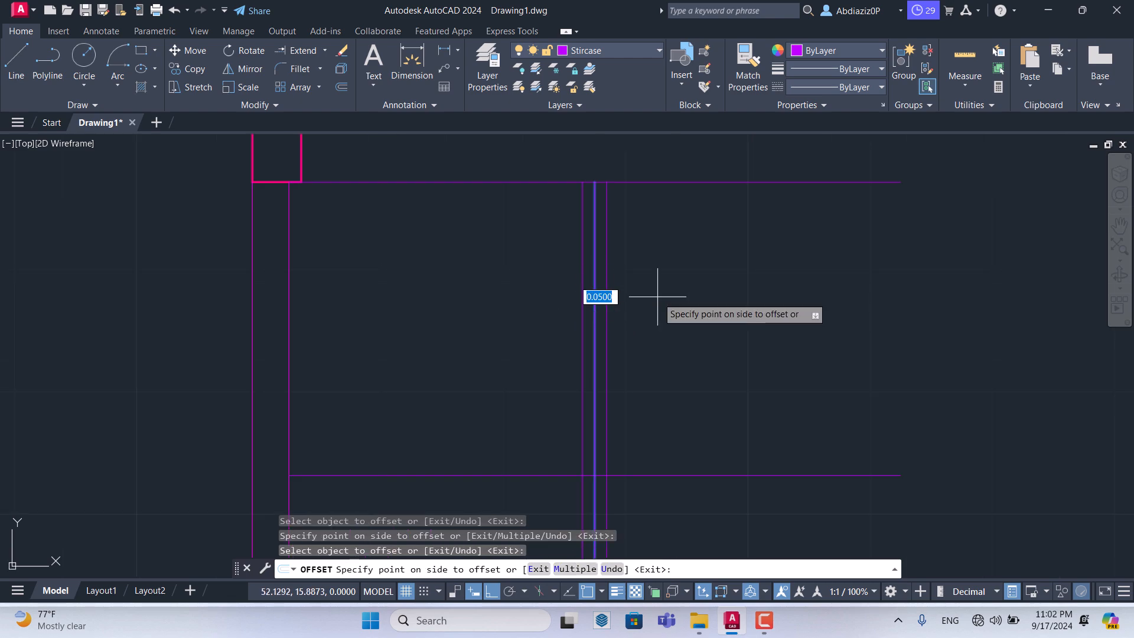
pyautogui.click(662, 289)
pyautogui.scroll(-4, 608, 237)
pyautogui.scroll(5, 579, 335)
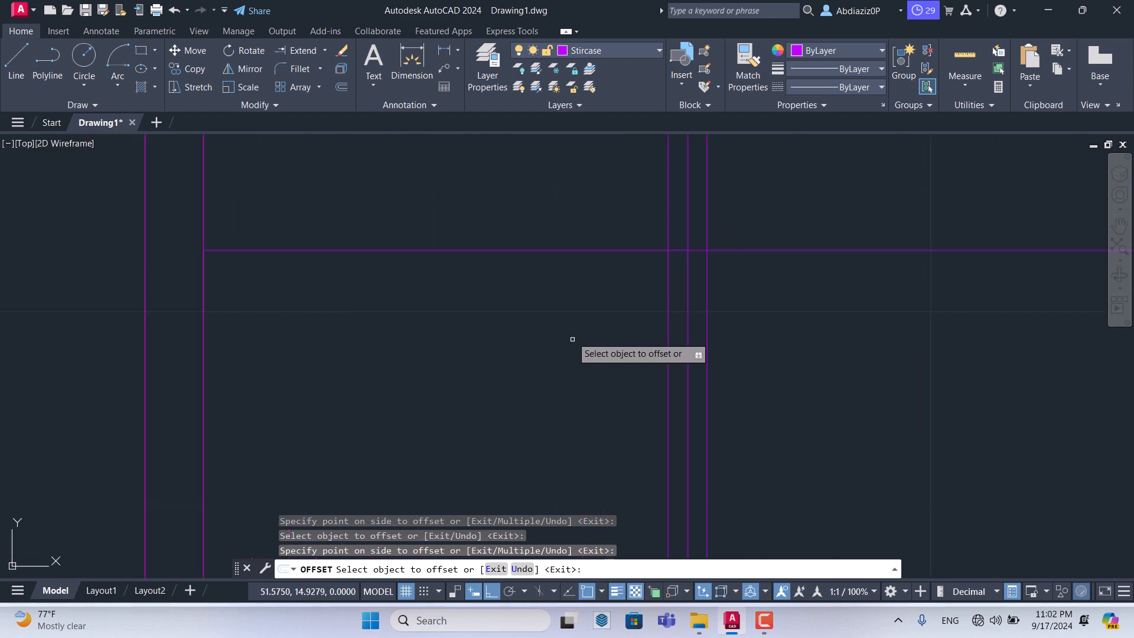
pyautogui.press('Escape')
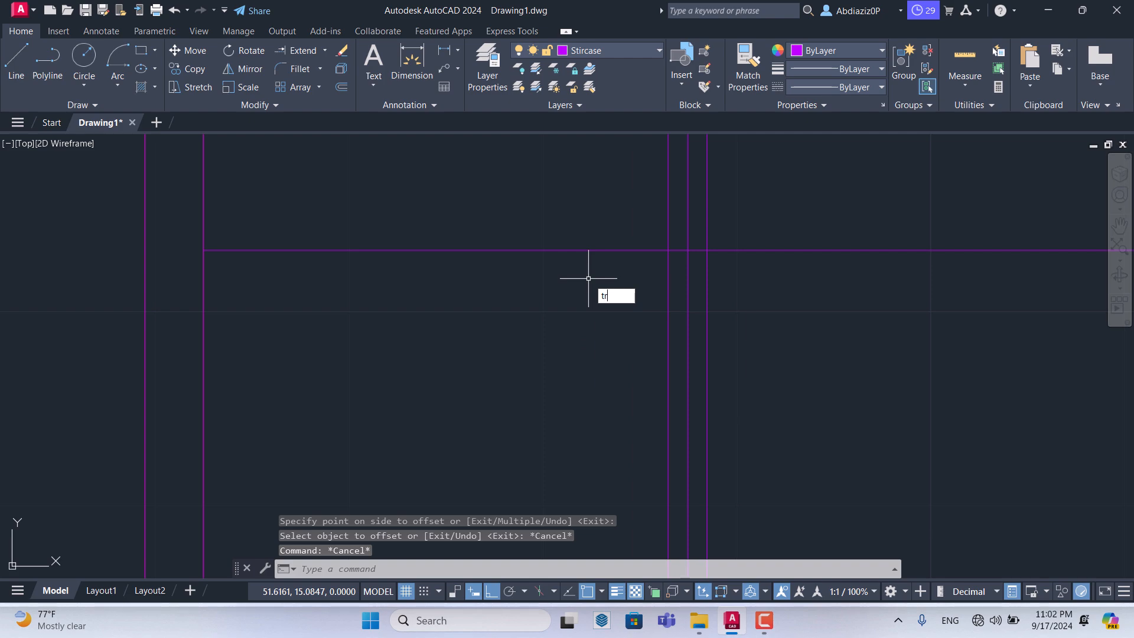
# Trim the landing edge line where it crosses the gap between the two outer vertical lines
pyautogui.write('tr')
pyautogui.press('Return')
pyautogui.scroll(4, 693, 245)
pyautogui.moveTo(695, 249); pyautogui.dragTo(688, 319)
pyautogui.moveTo(634, 255); pyautogui.dragTo(632, 322)
pyautogui.scroll(-4, 636, 311)
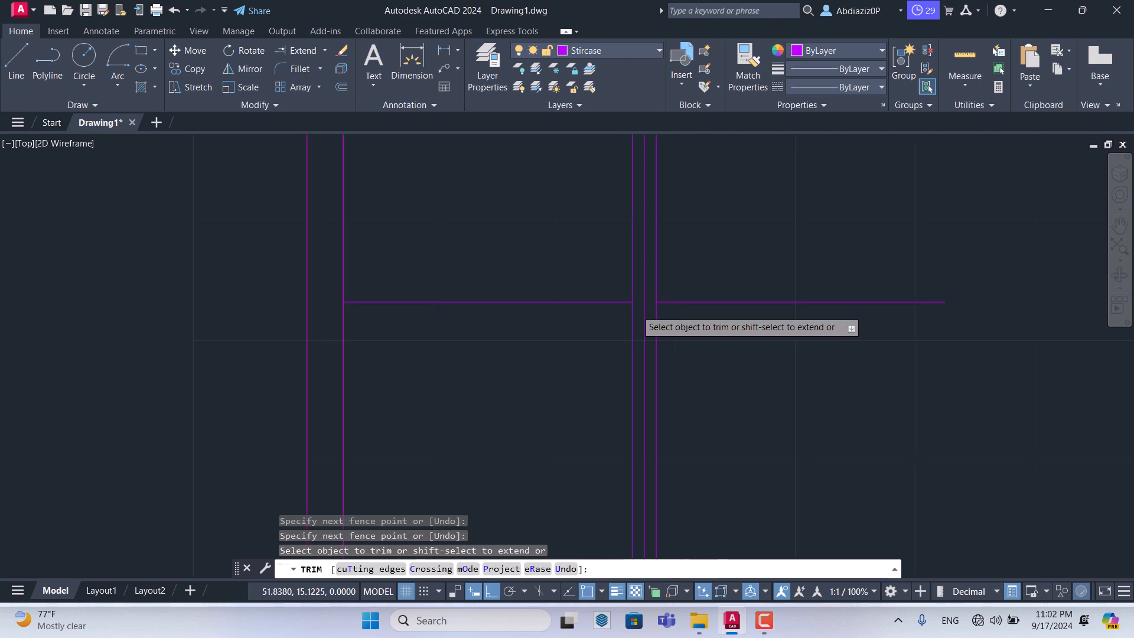
pyautogui.press('Escape')
# Offset the landing edge's left segment downward three times in succession by 0.27 to create the first tread lines
pyautogui.write('off')
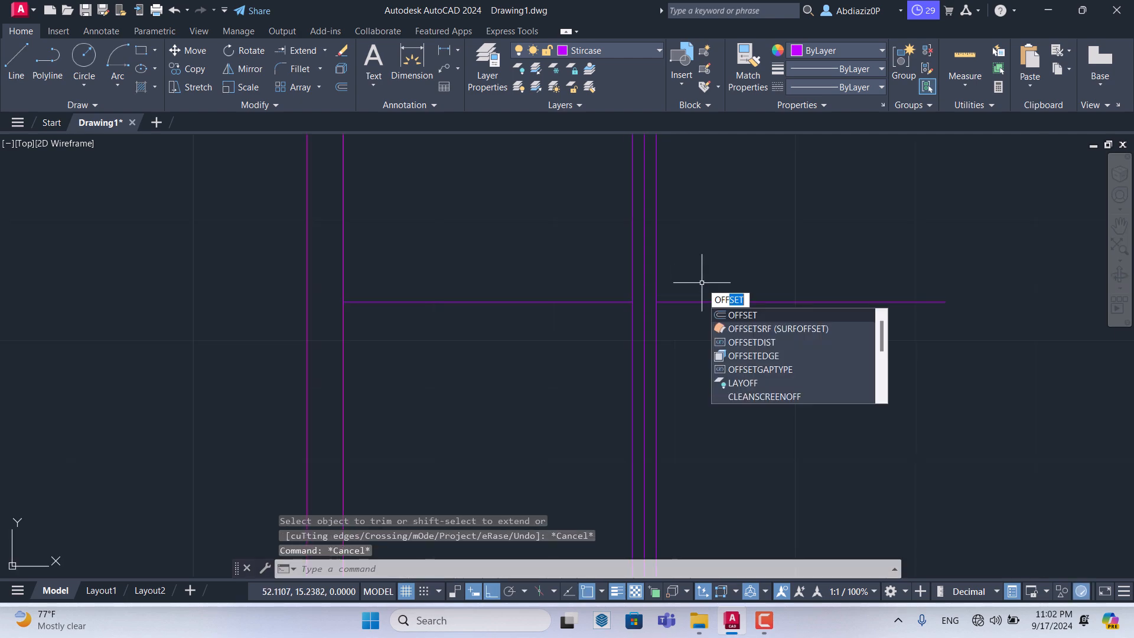
pyautogui.press('Return')
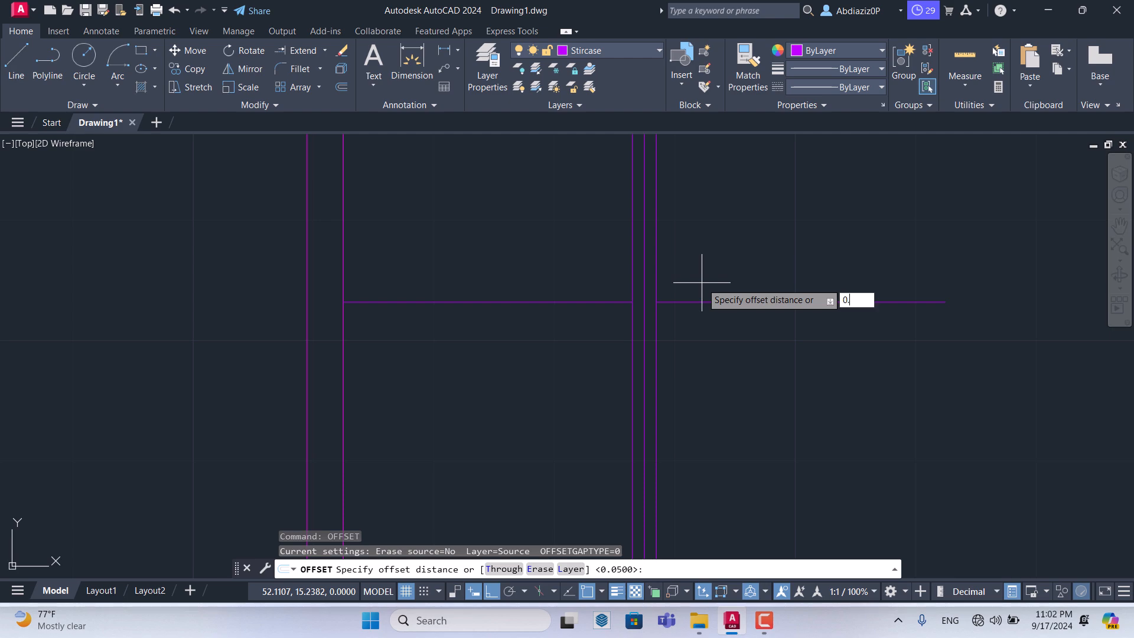
pyautogui.write('0.27')
pyautogui.press('Return')
pyautogui.scroll(-3, 697, 227)
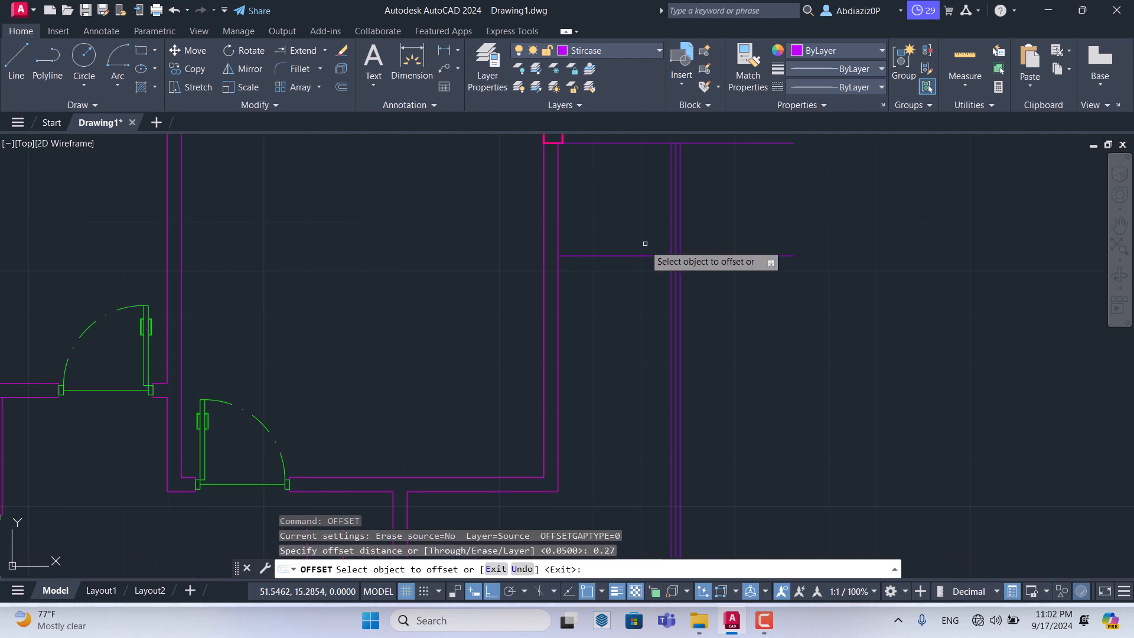
pyautogui.click(628, 256)
pyautogui.click(625, 295)
pyautogui.scroll(2, 625, 296)
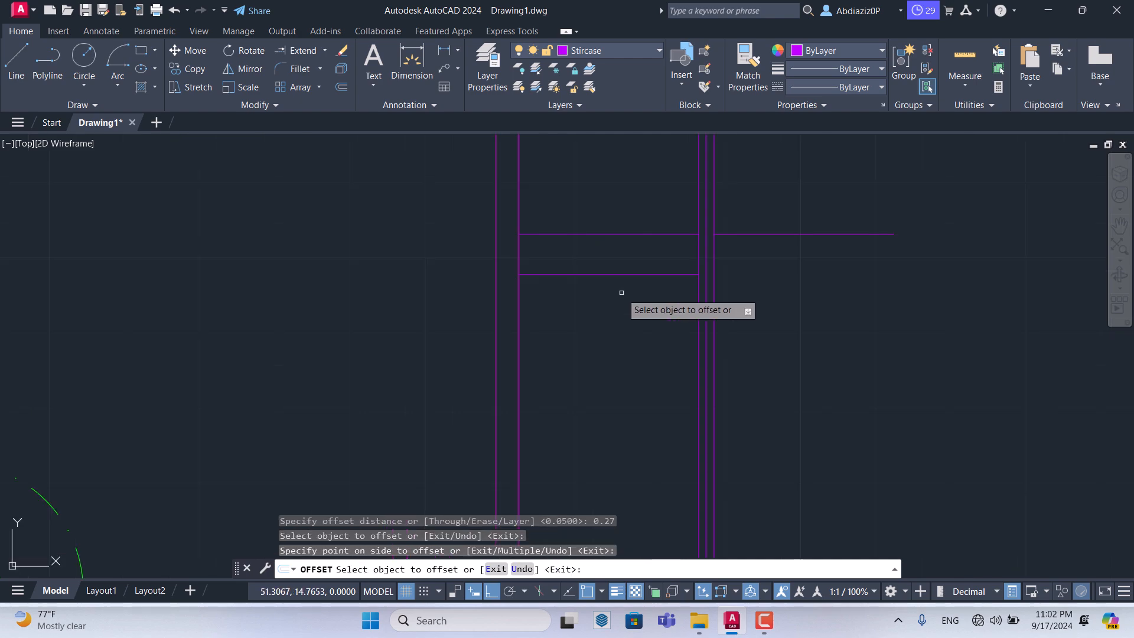
pyautogui.click(621, 274)
pyautogui.click(628, 313)
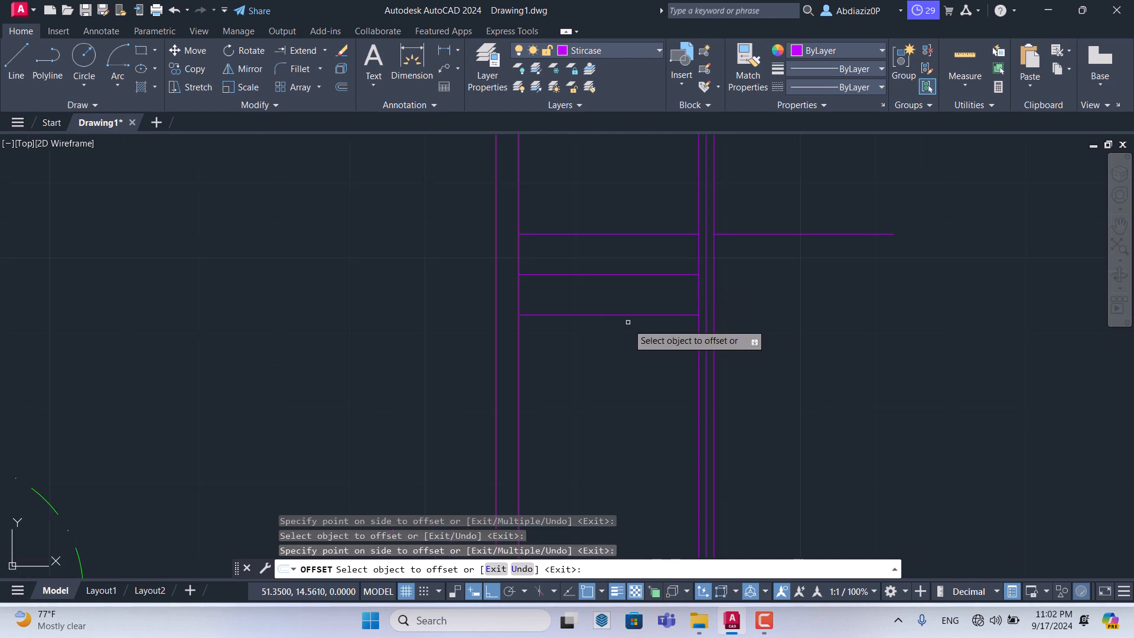
pyautogui.click(629, 316)
pyautogui.click(624, 359)
# Add three more tread lines below the left flight's existing ones, each offset 0.27 downward from the last
pyautogui.scroll(-2, 607, 319)
pyautogui.scroll(4, 608, 325)
pyautogui.click(628, 307)
pyautogui.click(624, 277)
pyautogui.scroll(-3, 613, 314)
pyautogui.click(613, 314)
pyautogui.click(615, 335)
pyautogui.click(615, 339)
pyautogui.click(617, 362)
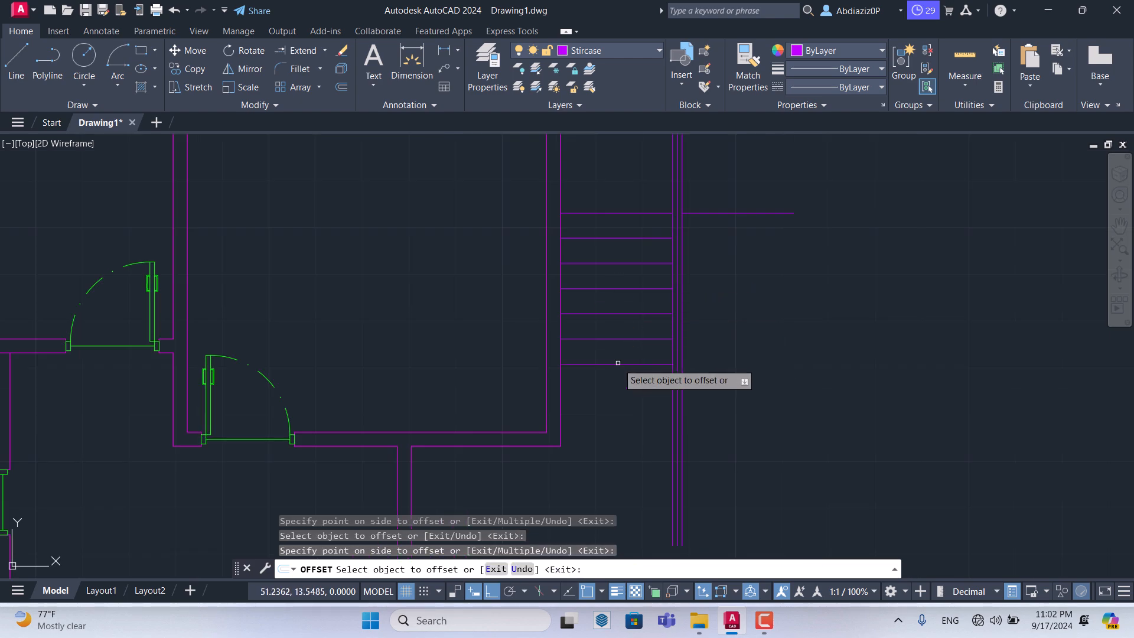
# Finish the left flight with three further 0.27 offsets, bringing the tread lines down to the room's lower wall corner
pyautogui.click(615, 364)
pyautogui.click(619, 386)
pyautogui.click(618, 389)
pyautogui.click(618, 410)
pyautogui.click(618, 414)
pyautogui.click(621, 438)
# Examine the left flight's tread lines and the junction of the landing edge with the central vertical lines
pyautogui.scroll(-4, 565, 358)
pyautogui.scroll(2, 565, 358)
pyautogui.scroll(-1, 538, 272)
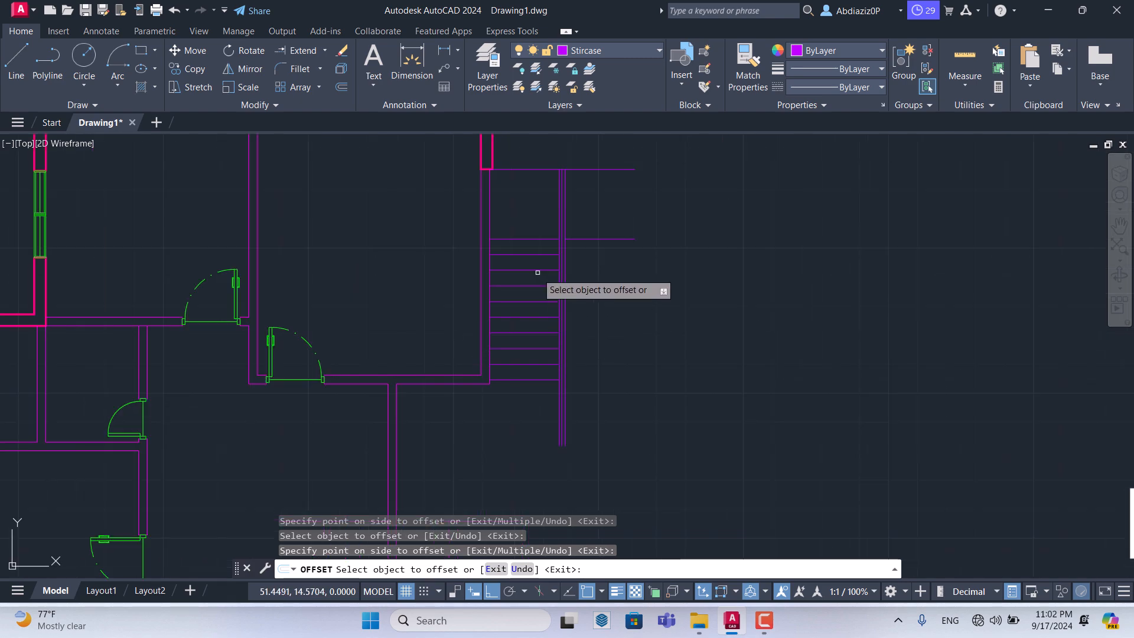
pyautogui.scroll(2, 523, 335)
pyautogui.scroll(-4, 414, 293)
pyautogui.scroll(2, 454, 306)
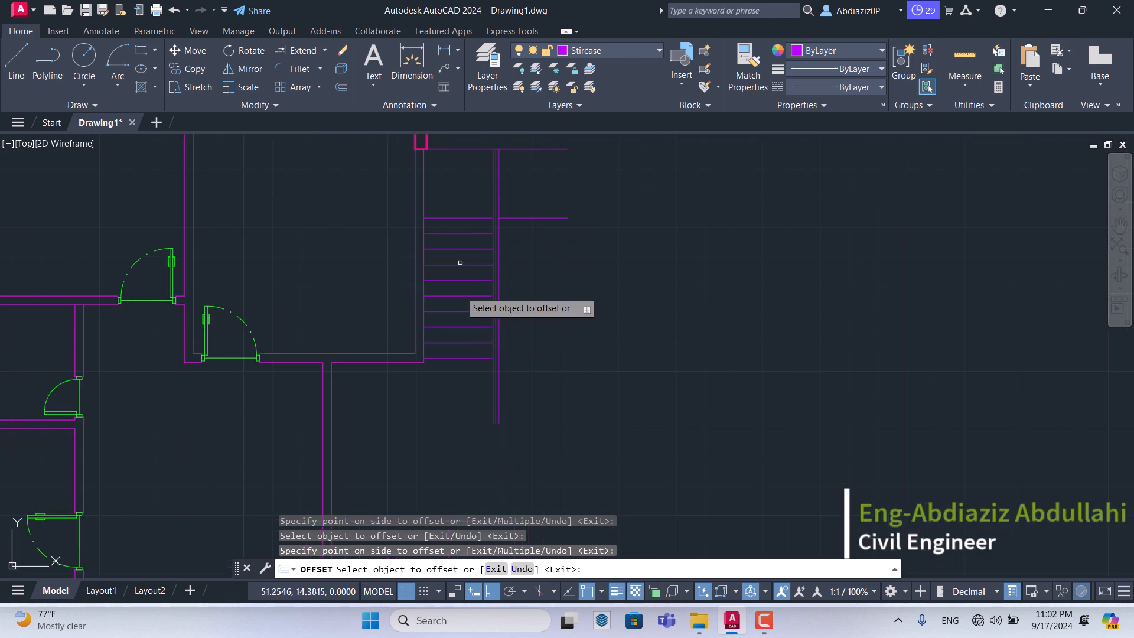
pyautogui.scroll(2, 476, 247)
pyautogui.scroll(-2, 463, 269)
pyautogui.scroll(3, 470, 248)
pyautogui.scroll(5, 520, 311)
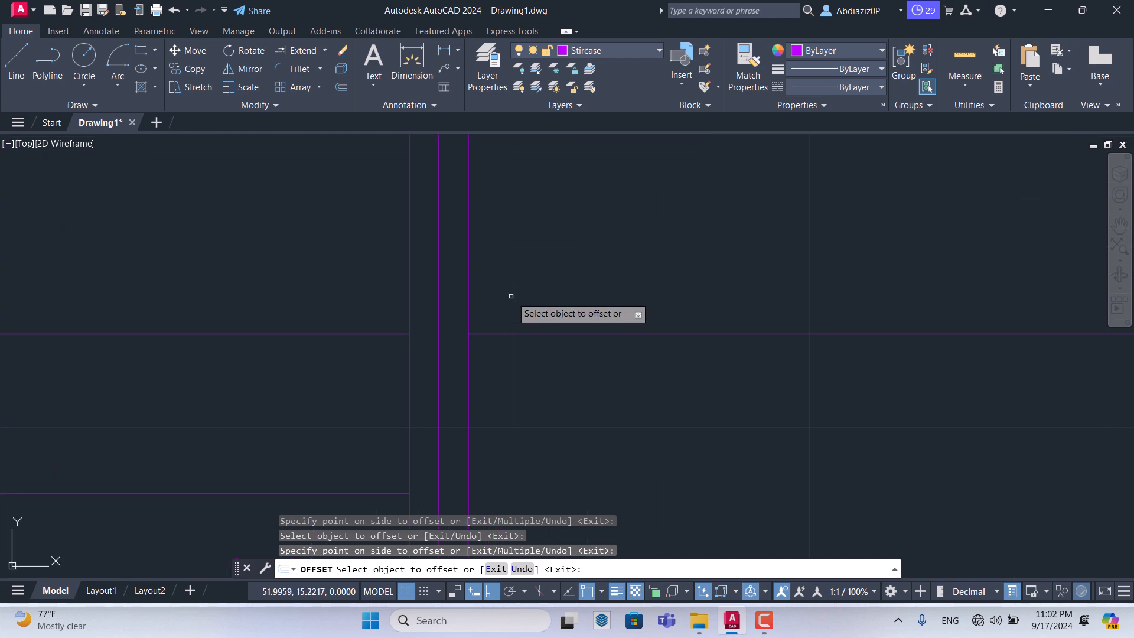
# Offset the landing edge's left segment 0.27 upward as a reference line for the top of the central divider
pyautogui.click(402, 334)
pyautogui.click(400, 283)
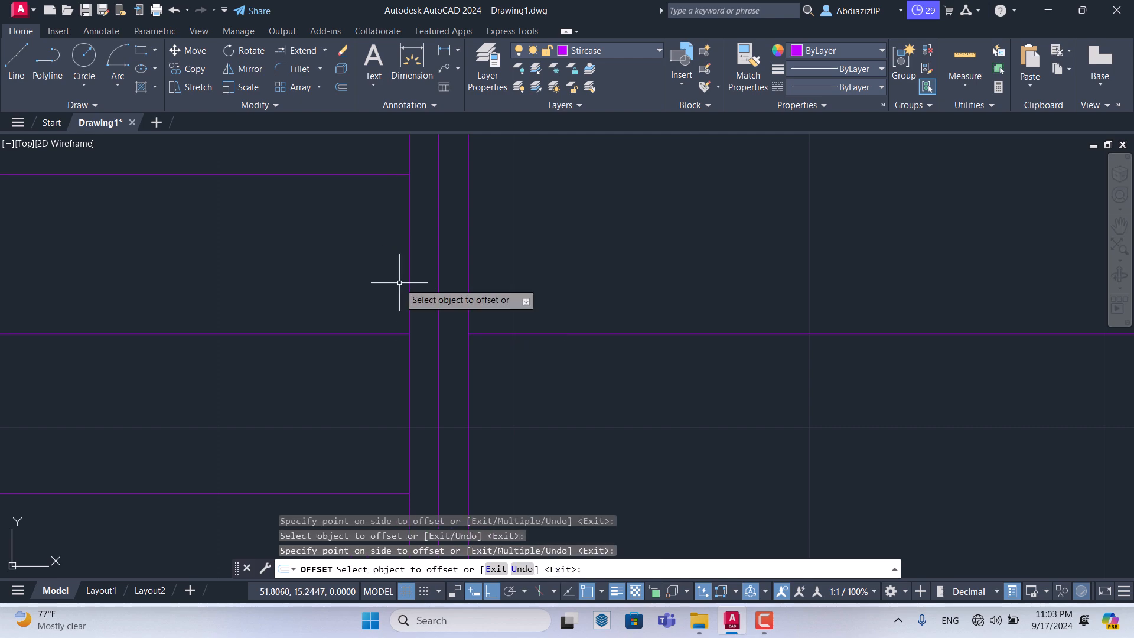
pyautogui.press('Escape')
pyautogui.scroll(-2, 403, 310)
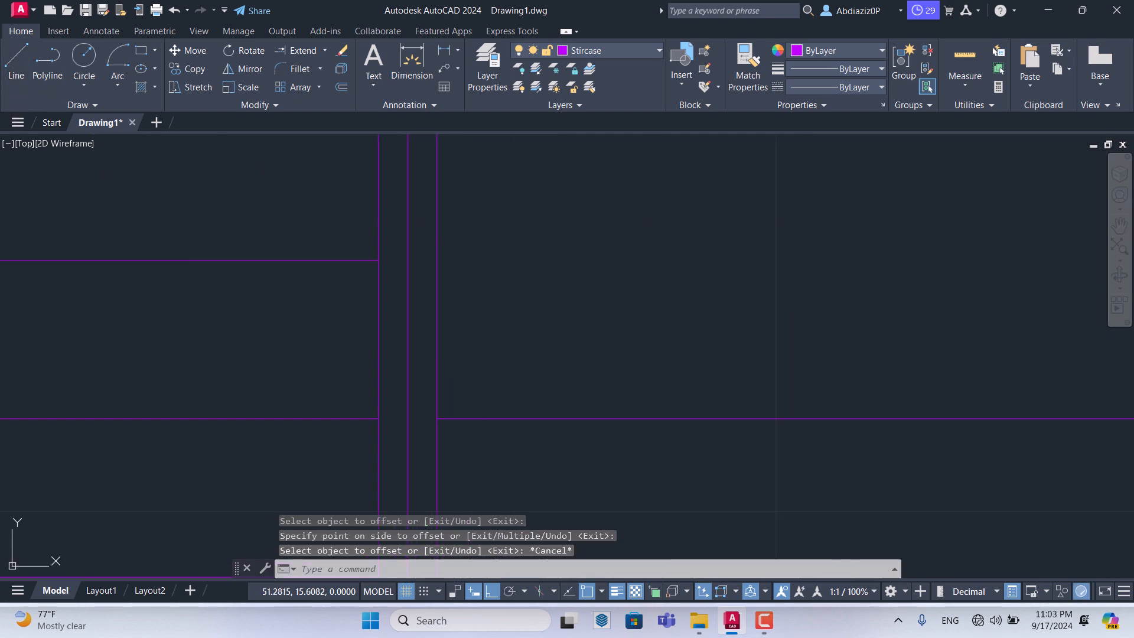
# Draw a short horizontal line across the central divider's vertical lines, starting from the end of the upper reference line
pyautogui.write('l')
pyautogui.press('Return')
pyautogui.click(378, 260)
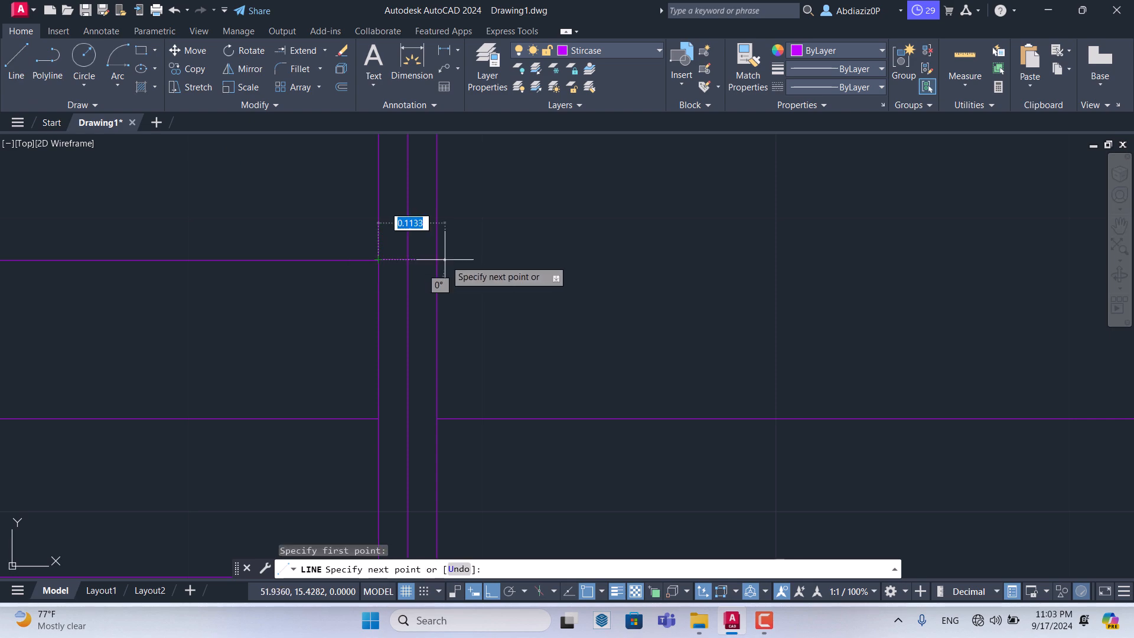
pyautogui.click(437, 260)
pyautogui.press('Escape')
pyautogui.press('Escape')
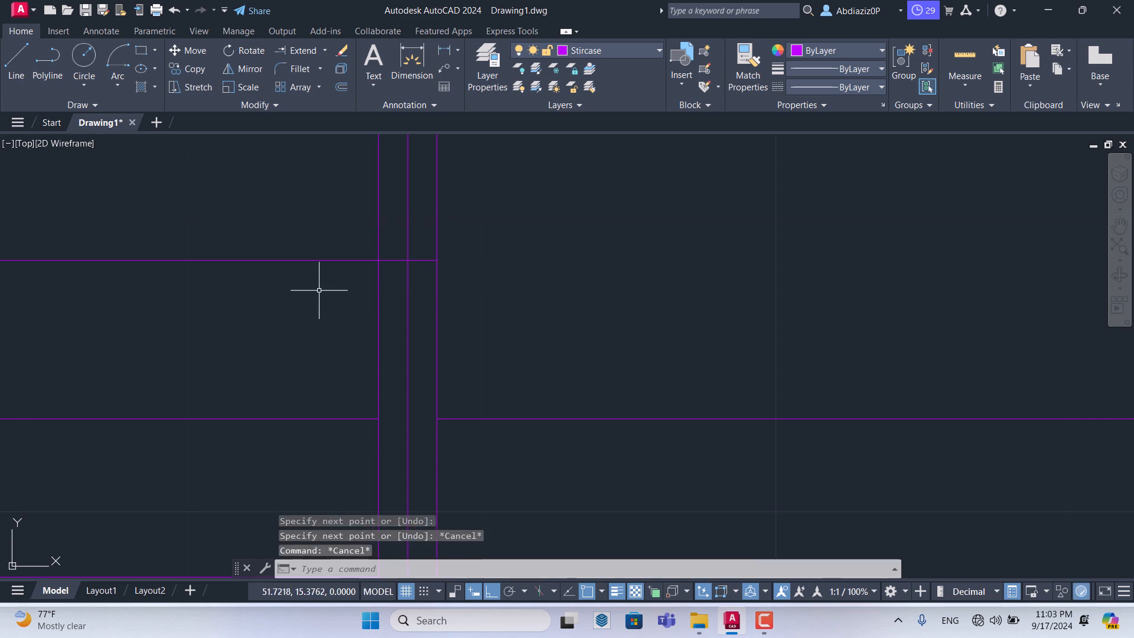
# Trim away the upper reference line, the divider's verticals above its cap, and the middle vertical line inside it
pyautogui.press('Return')
pyautogui.click(319, 289)
pyautogui.click(271, 221)
pyautogui.scroll(-4, 278, 234)
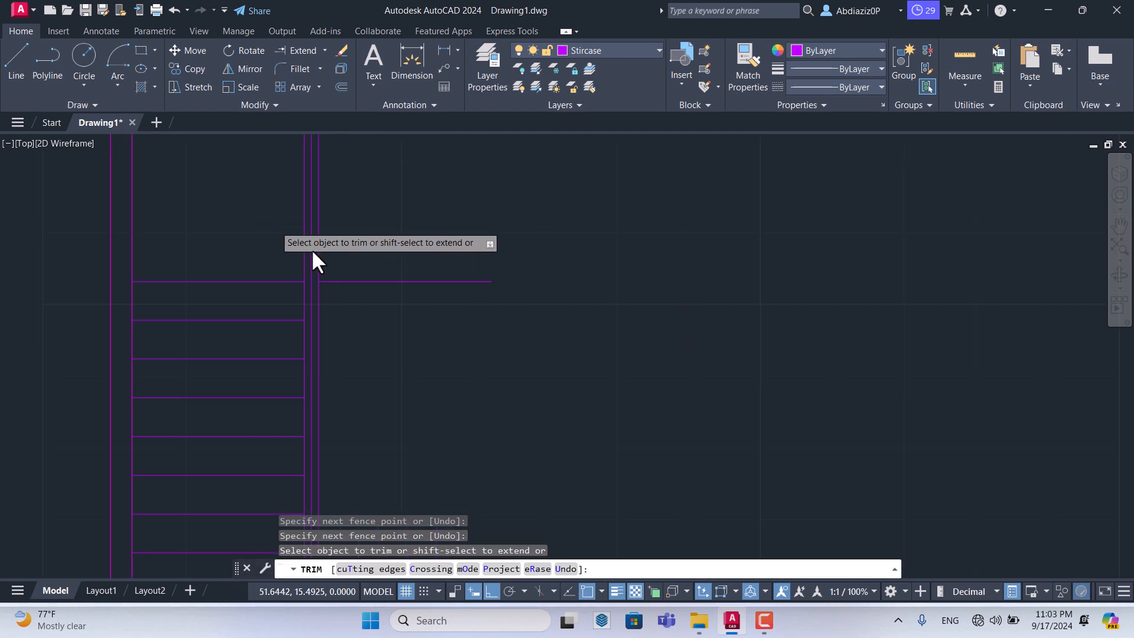
pyautogui.click(354, 229)
pyautogui.click(244, 183)
pyautogui.scroll(6, 296, 237)
pyautogui.click(354, 278)
pyautogui.click(362, 282)
pyautogui.scroll(-6, 362, 282)
pyautogui.press('Escape')
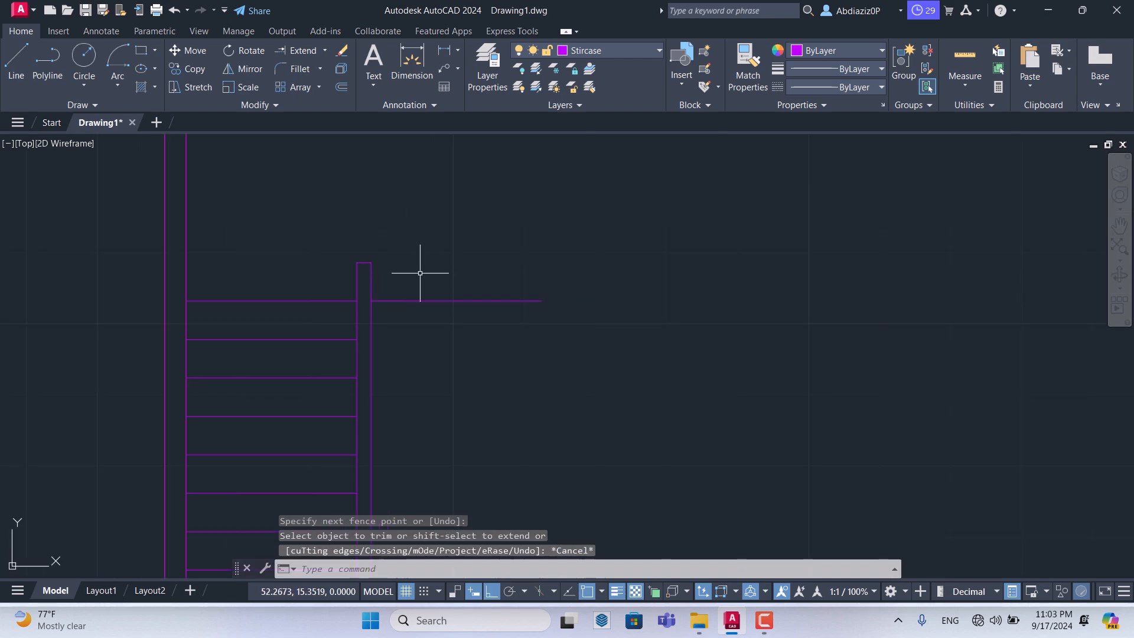
# Erase the landing edge's right segment beside the central divider
pyautogui.click(492, 352)
pyautogui.click(436, 244)
pyautogui.press('Delete')
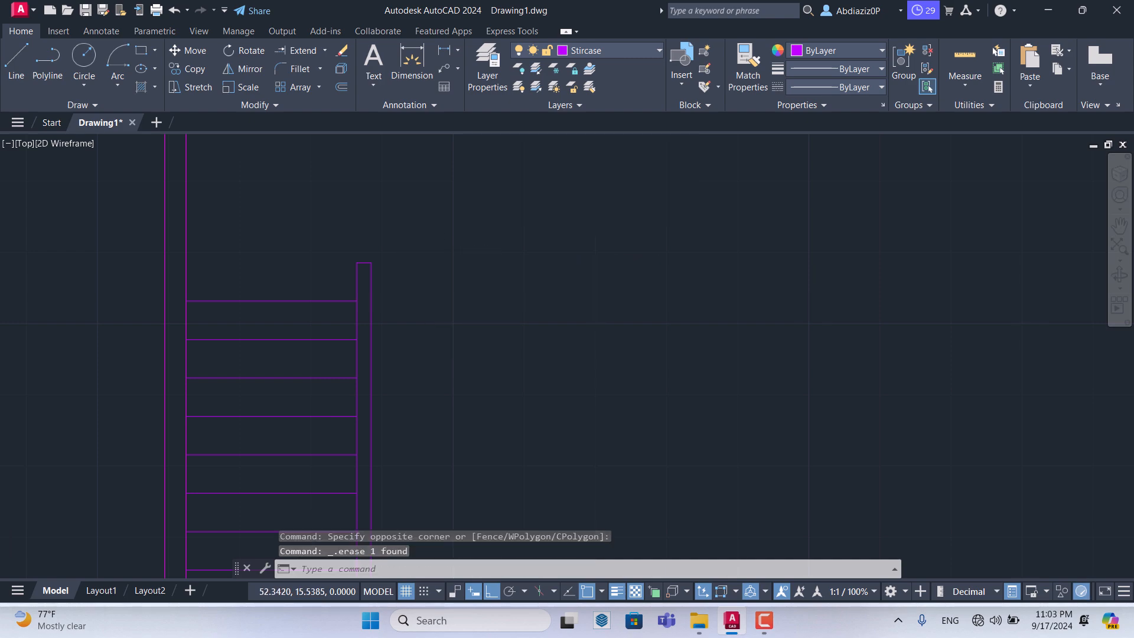
# Draw a short horizontal closing line between the central divider's two verticals, just below the left flight's lowest tread
pyautogui.scroll(-6, 430, 279)
pyautogui.scroll(6, 418, 322)
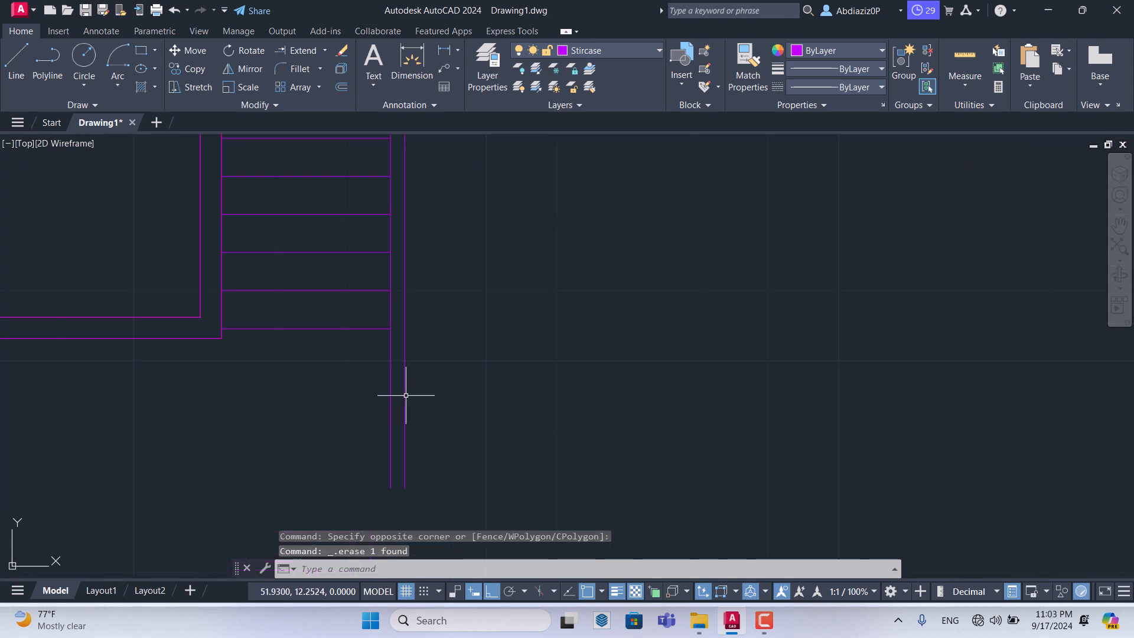
pyautogui.press('Delete')
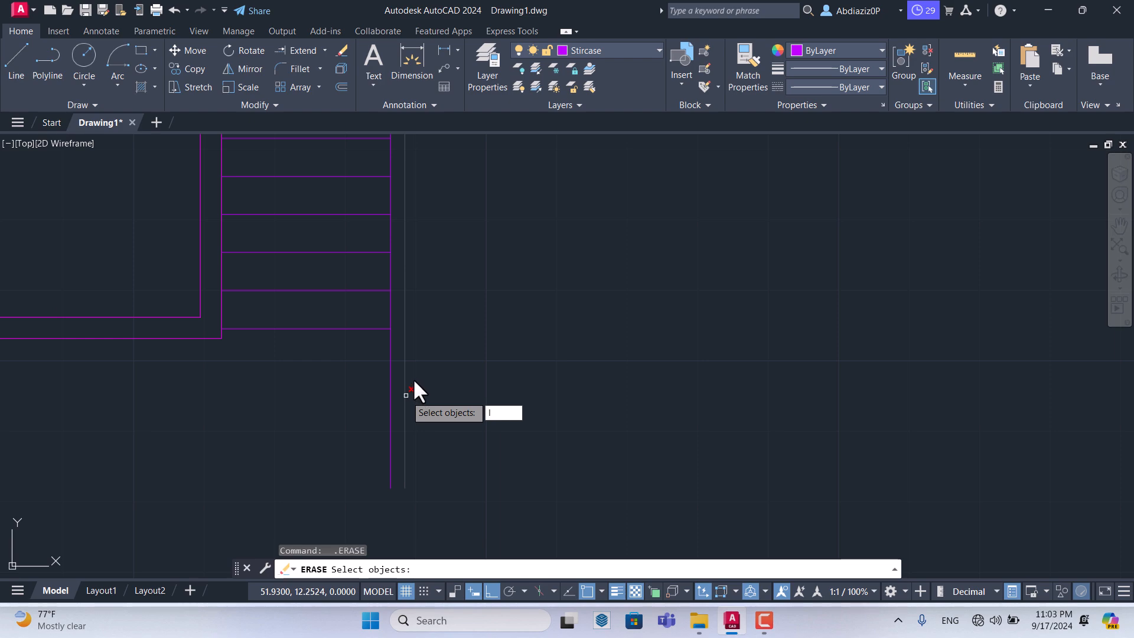
pyautogui.press('Escape')
pyautogui.write('l')
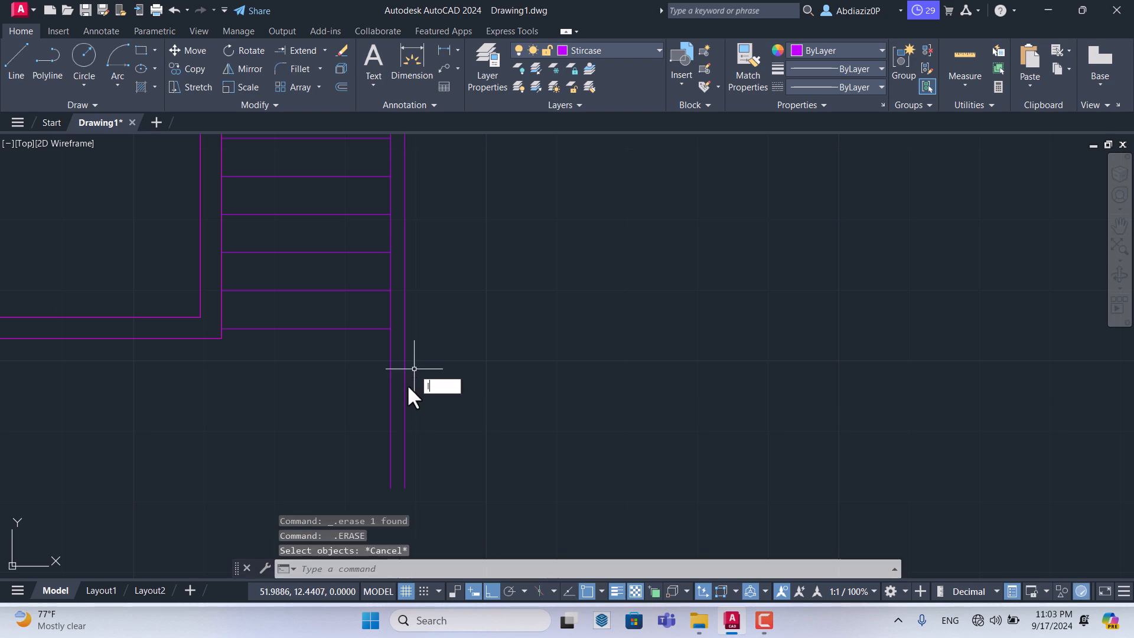
pyautogui.press('Return')
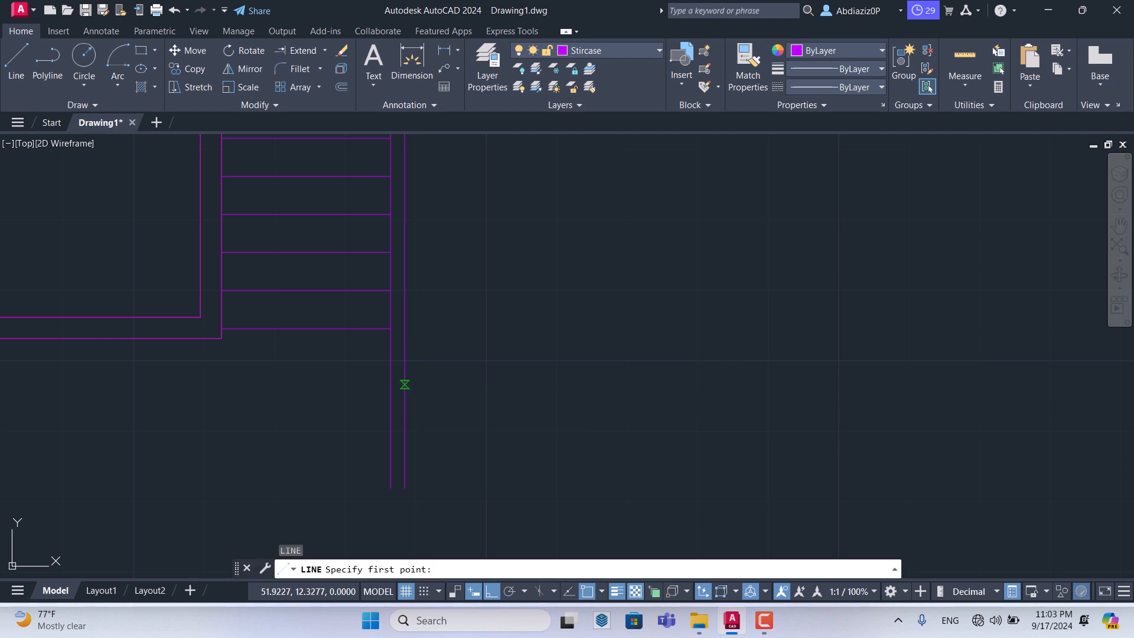
pyautogui.click(405, 384)
pyautogui.scroll(4, 390, 383)
pyautogui.press('Escape')
pyautogui.press('Escape')
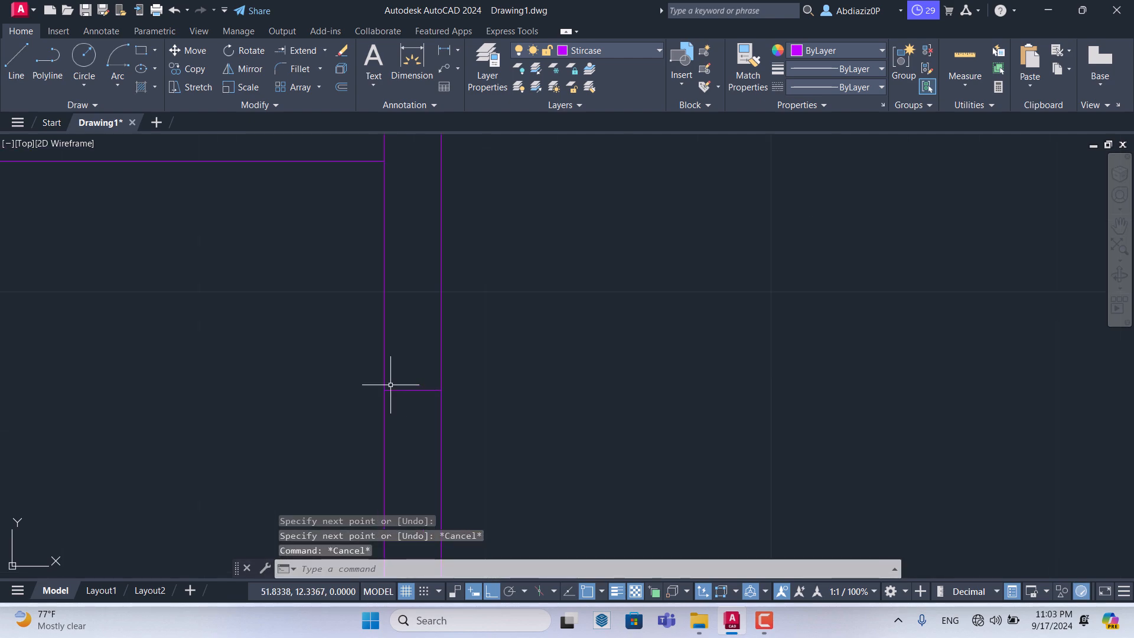
# Trim the two divider verticals that extend below the lower closing line
pyautogui.write('tr')
pyautogui.press('Return')
pyautogui.moveTo(486, 423); pyautogui.dragTo(299, 436)
pyautogui.scroll(-4, 396, 368)
pyautogui.scroll(-4, 447, 397)
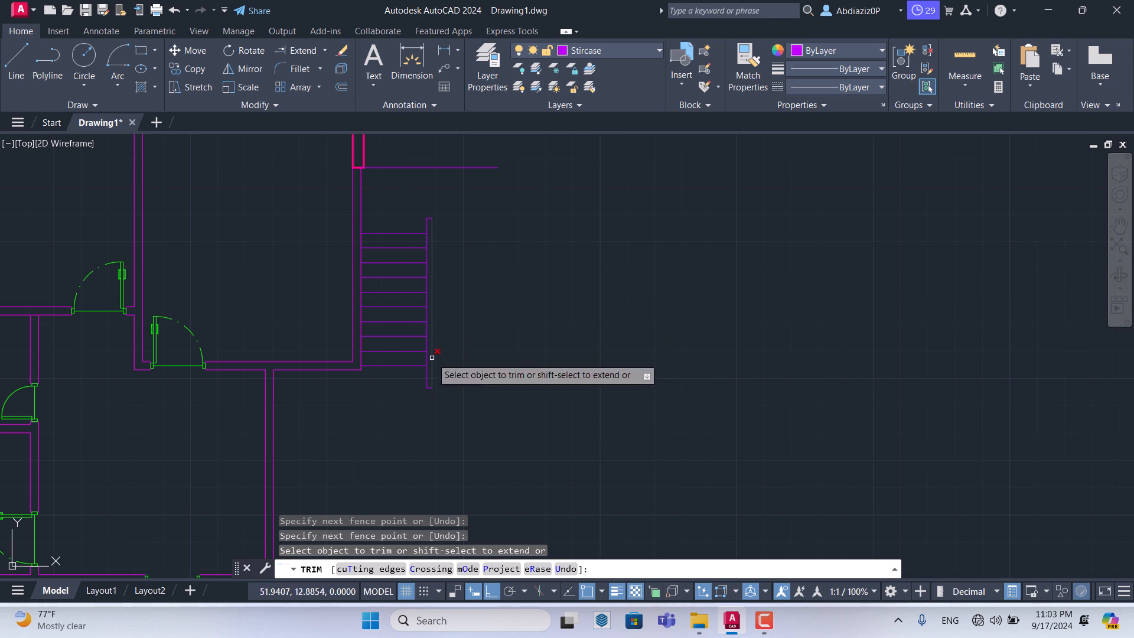
pyautogui.scroll(-4, 456, 258)
pyautogui.scroll(-4, 489, 222)
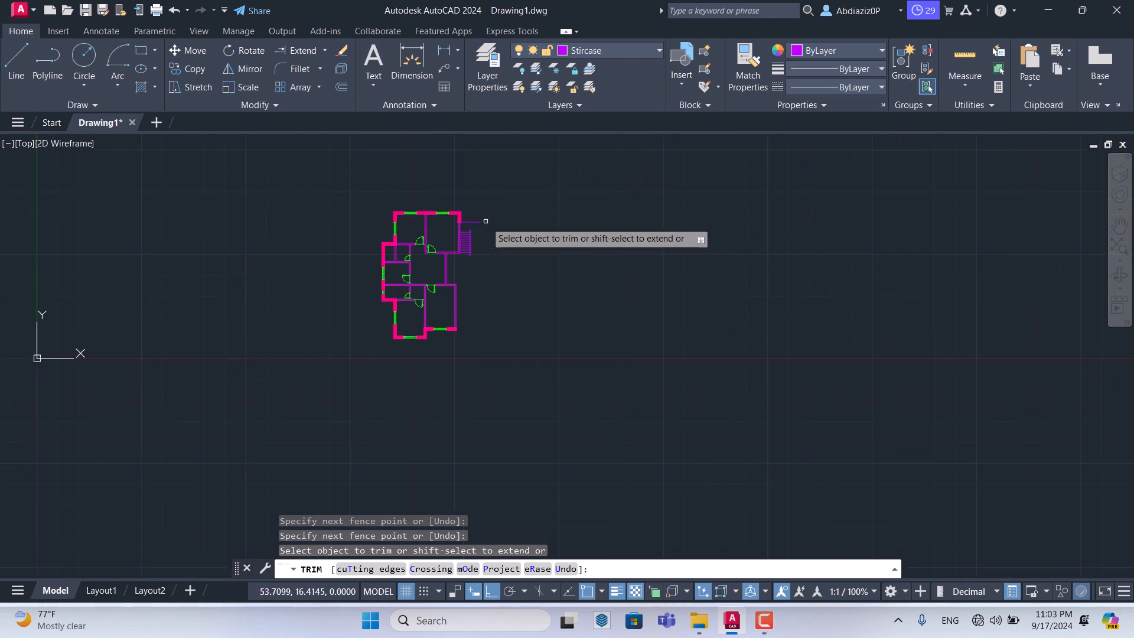
pyautogui.press('Escape')
pyautogui.click(526, 339)
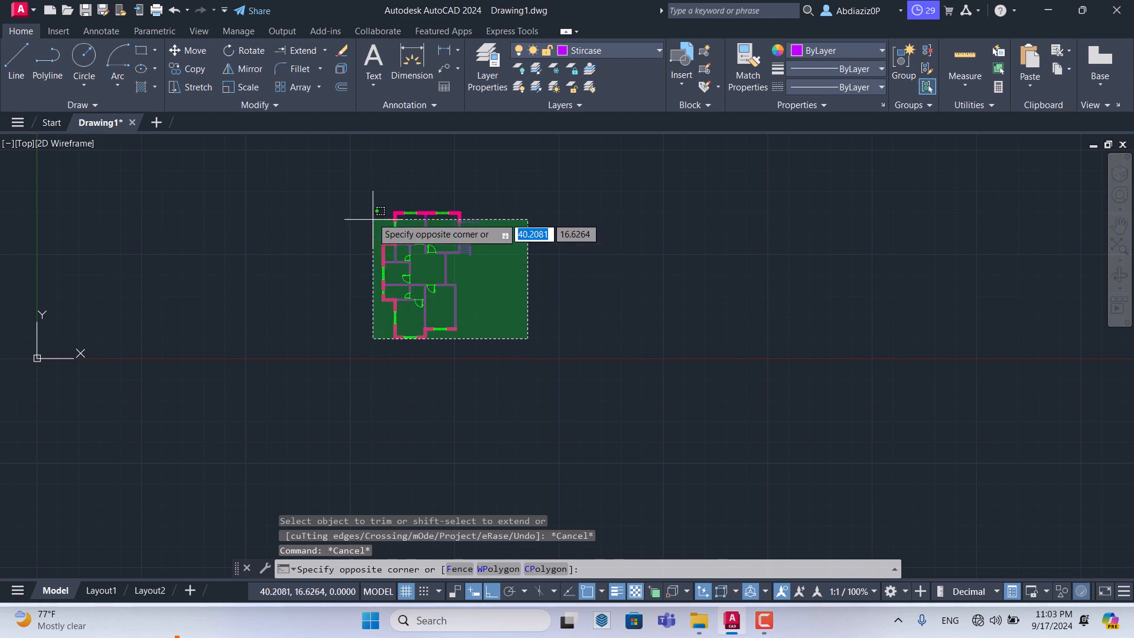
pyautogui.click(515, 313)
pyautogui.scroll(5, 456, 268)
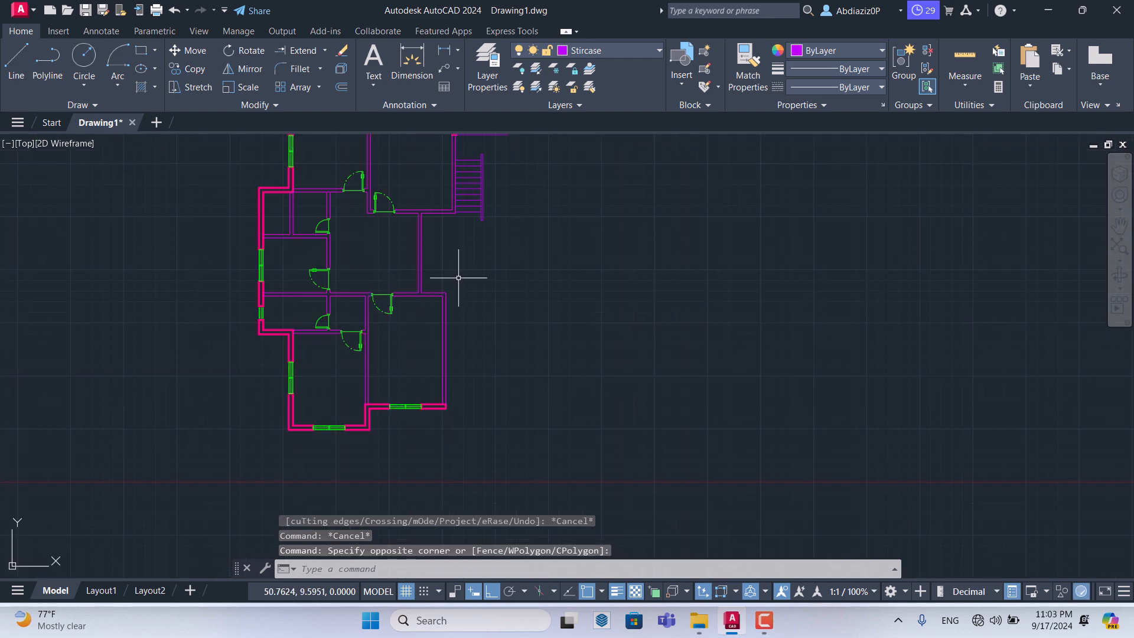
pyautogui.scroll(-4, 400, 223)
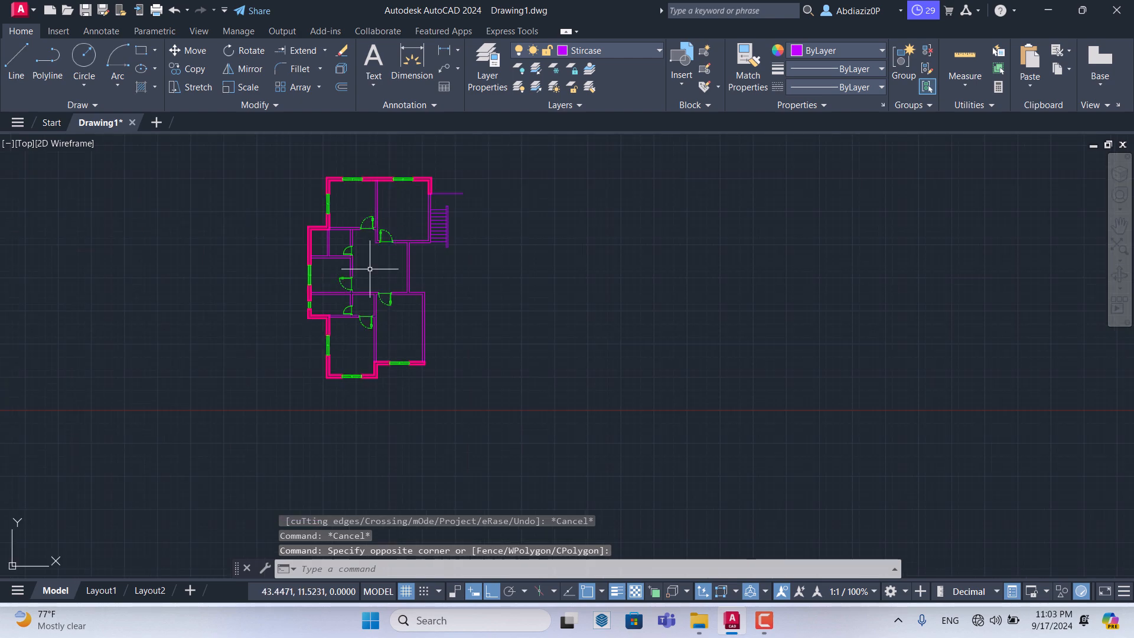
pyautogui.scroll(6, 411, 270)
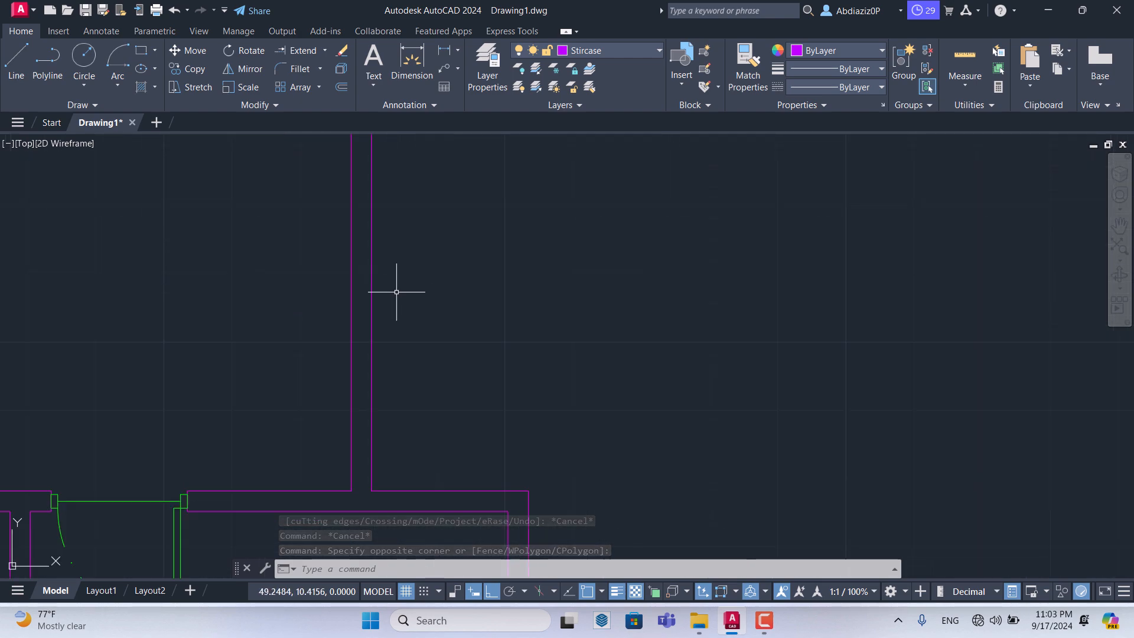
pyautogui.click(161, 346)
pyautogui.click(115, 324)
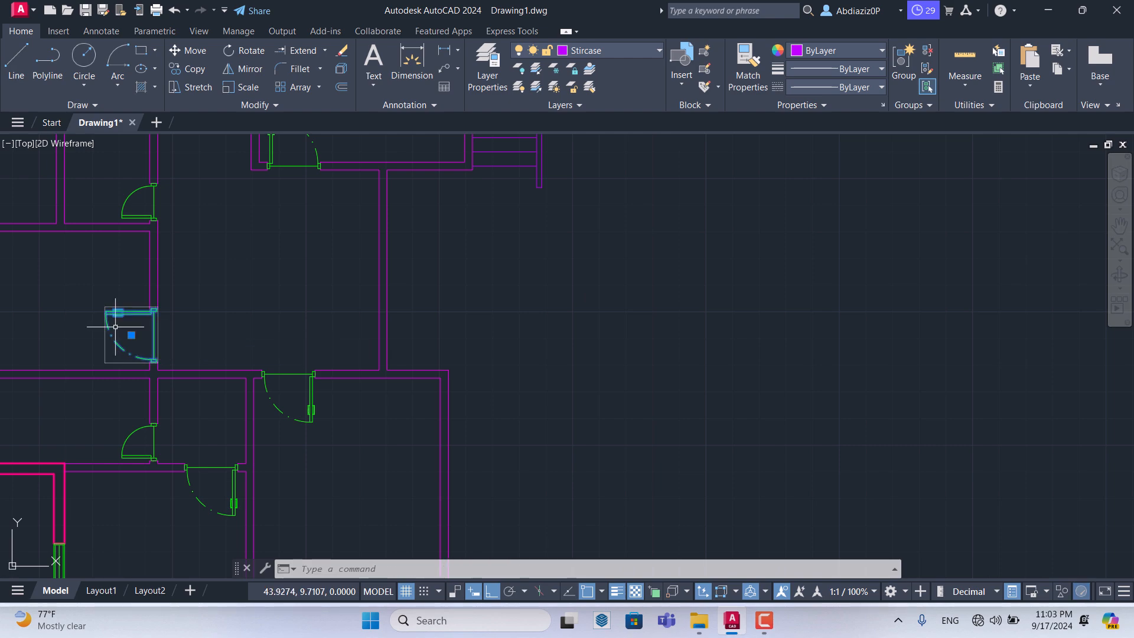
pyautogui.scroll(6, 99, 340)
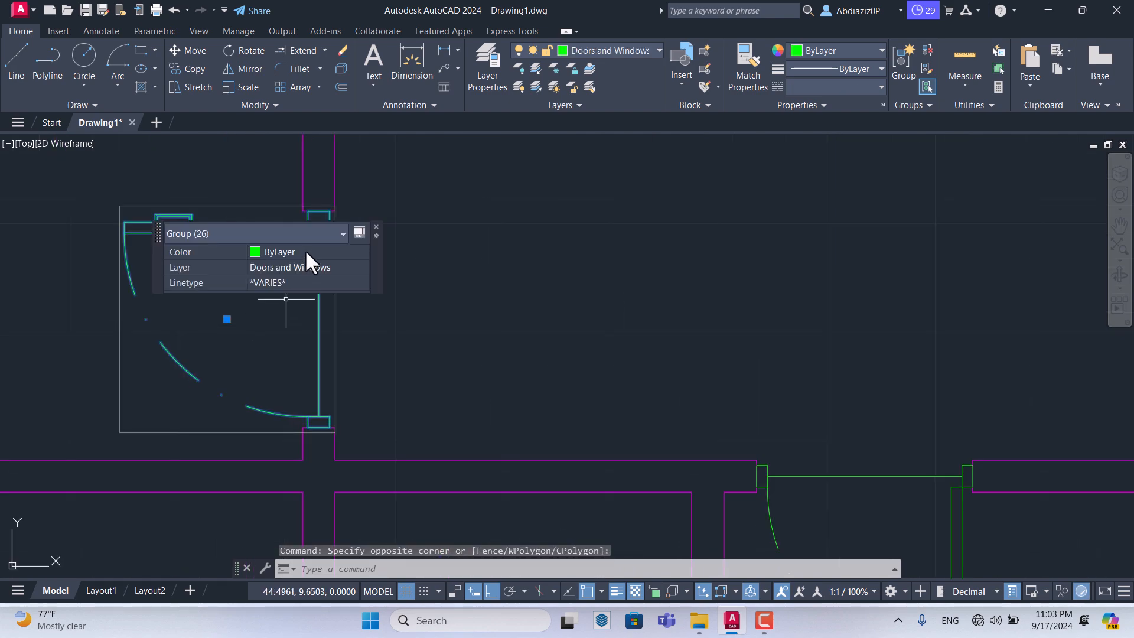
pyautogui.press('Escape')
pyautogui.press('Escape')
pyautogui.scroll(-4, 307, 251)
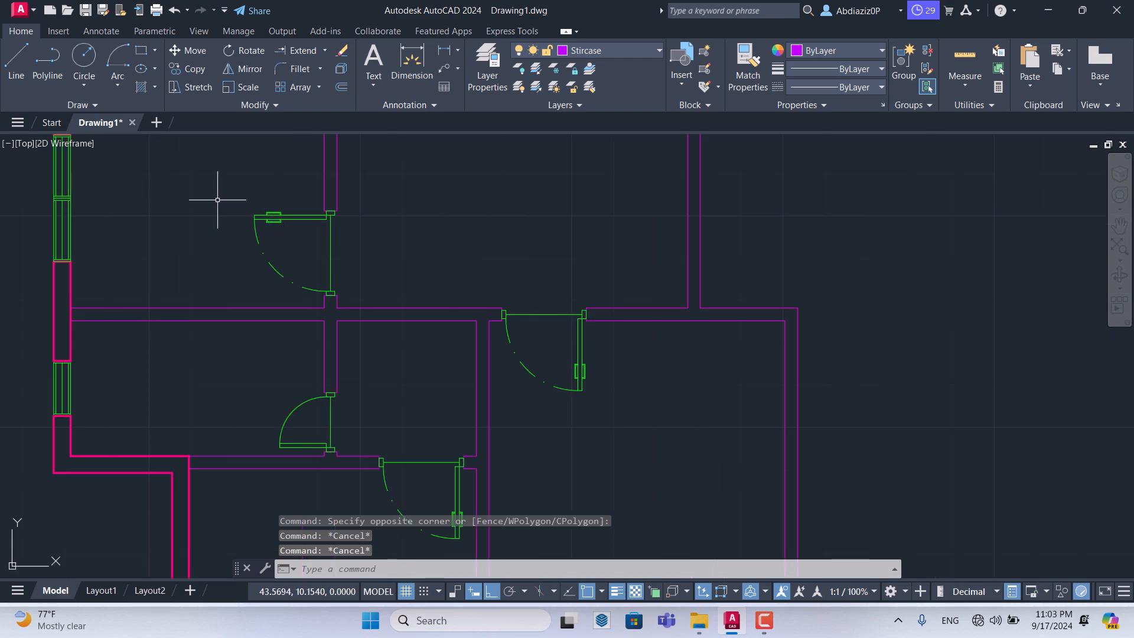
# Copy the middle-left room's door with its wall end lines horizontally onto the hall's right wall, matching its outer face
pyautogui.click(185, 189)
pyautogui.scroll(6, 394, 302)
pyautogui.click(394, 302)
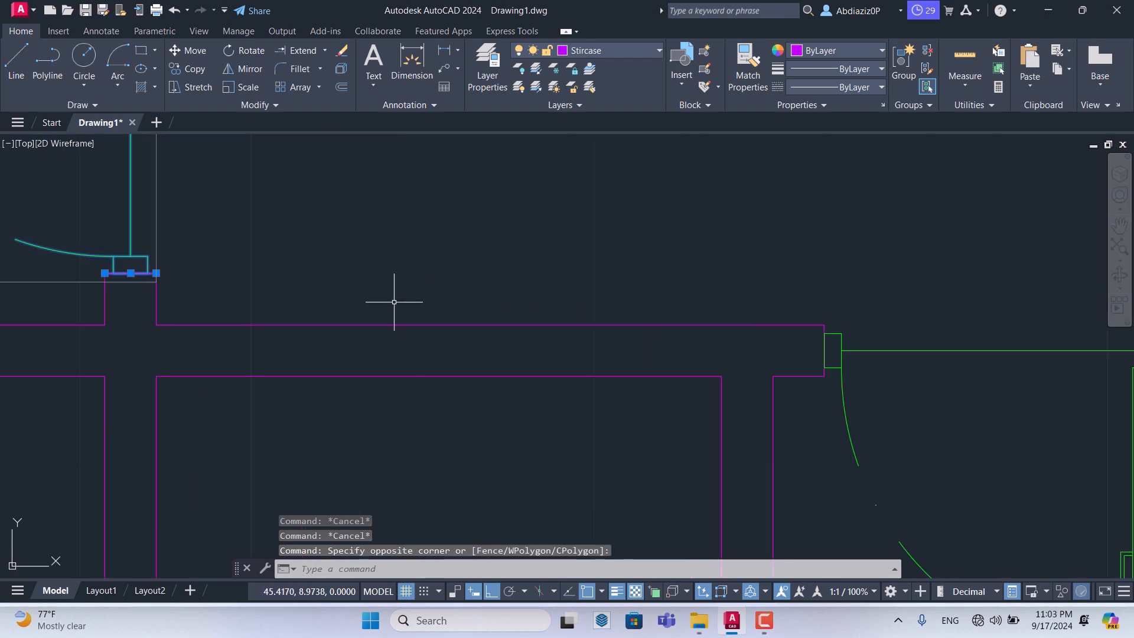
pyautogui.scroll(-6, 394, 301)
pyautogui.click(196, 70)
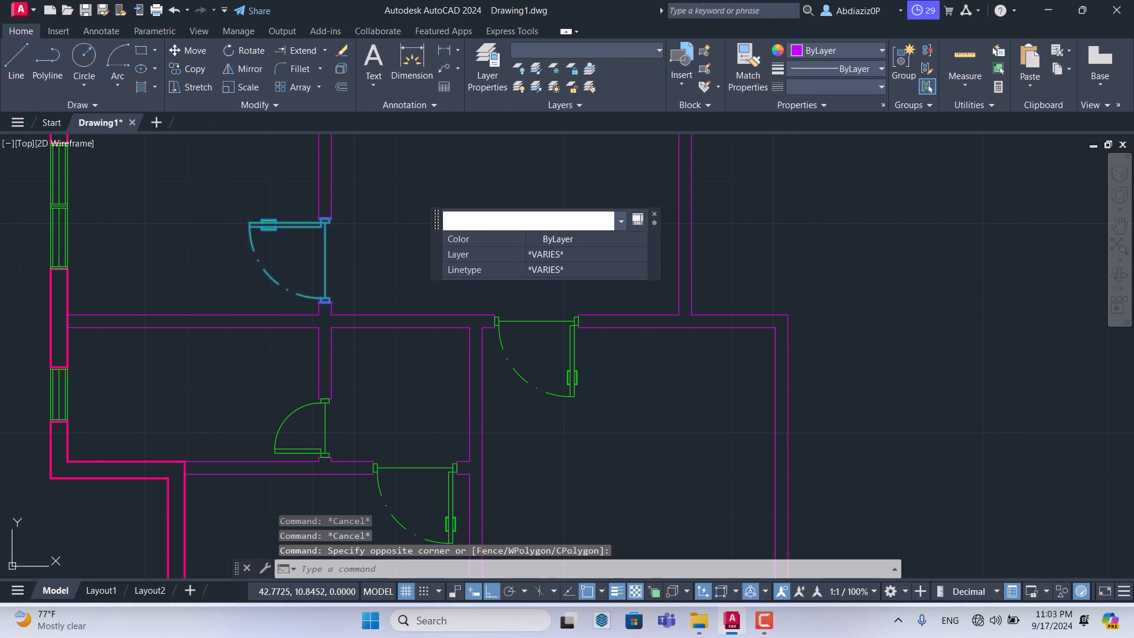
pyautogui.scroll(4, 328, 308)
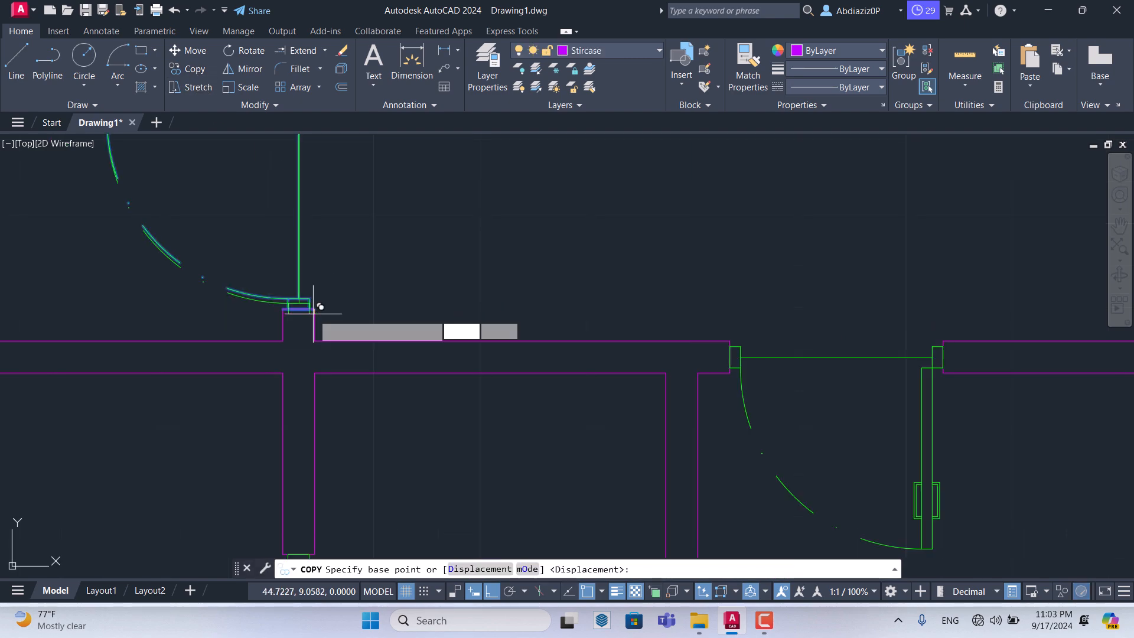
pyautogui.click(306, 308)
pyautogui.scroll(-4, 233, 324)
pyautogui.scroll(8, 423, 322)
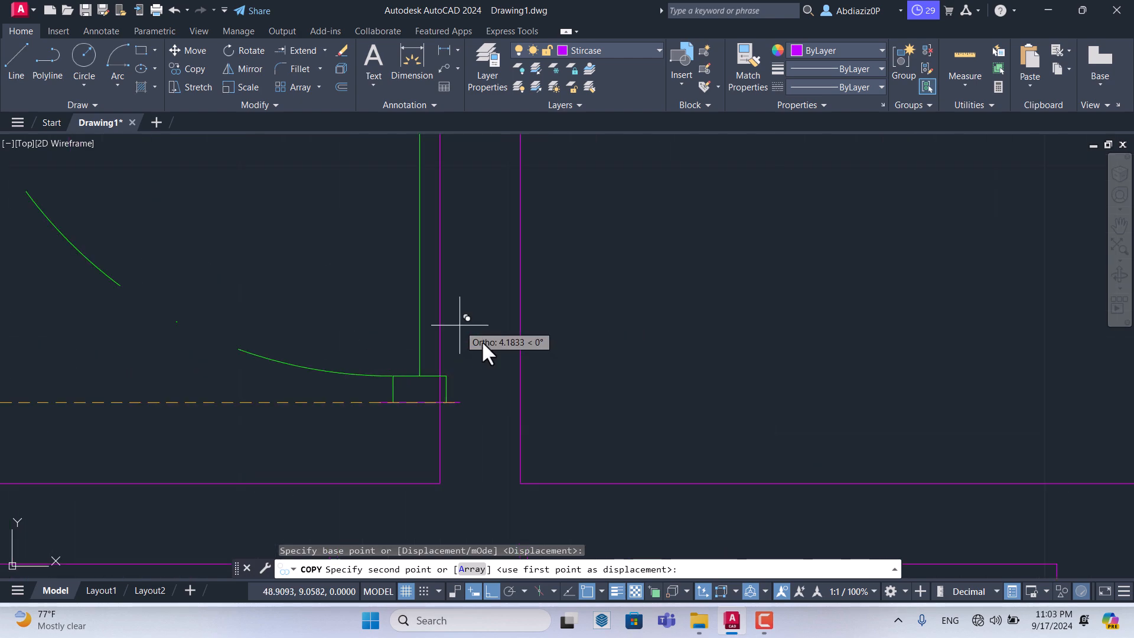
pyautogui.click(520, 402)
pyautogui.scroll(-5, 521, 402)
pyautogui.press('Escape')
pyautogui.press('Escape')
pyautogui.press('Escape')
pyautogui.press('Escape')
# Trim the outer line of the hall's right wall between the copied door's jambs
pyautogui.write('TR')
pyautogui.press('BackSpace')
pyautogui.press('BackSpace')
pyautogui.write('tr')
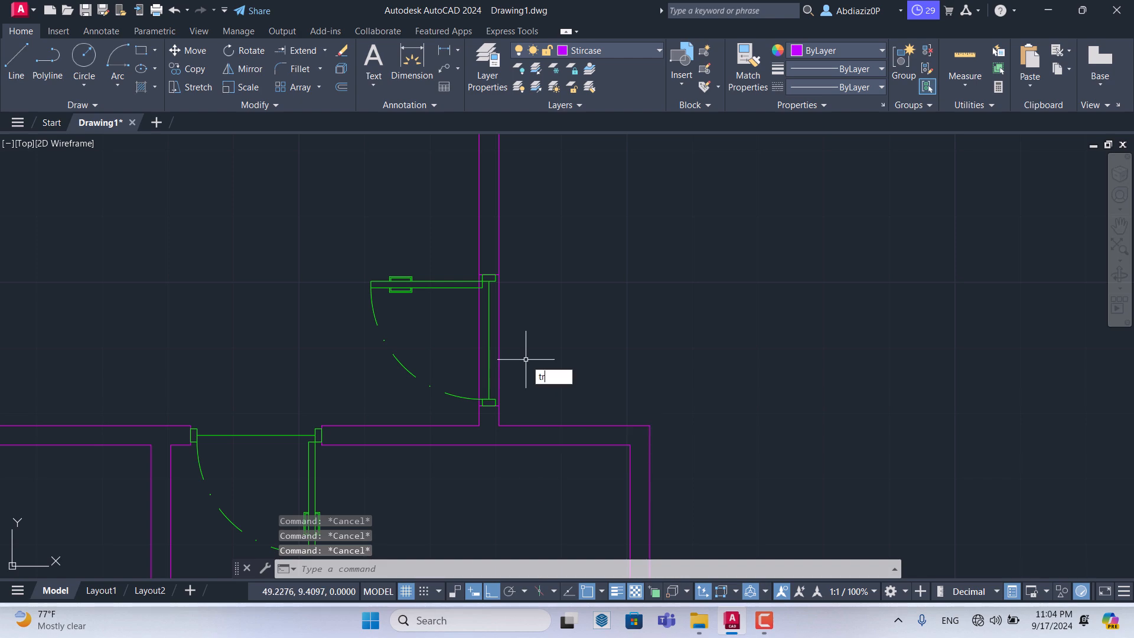
pyautogui.press('Return')
pyautogui.scroll(4, 502, 337)
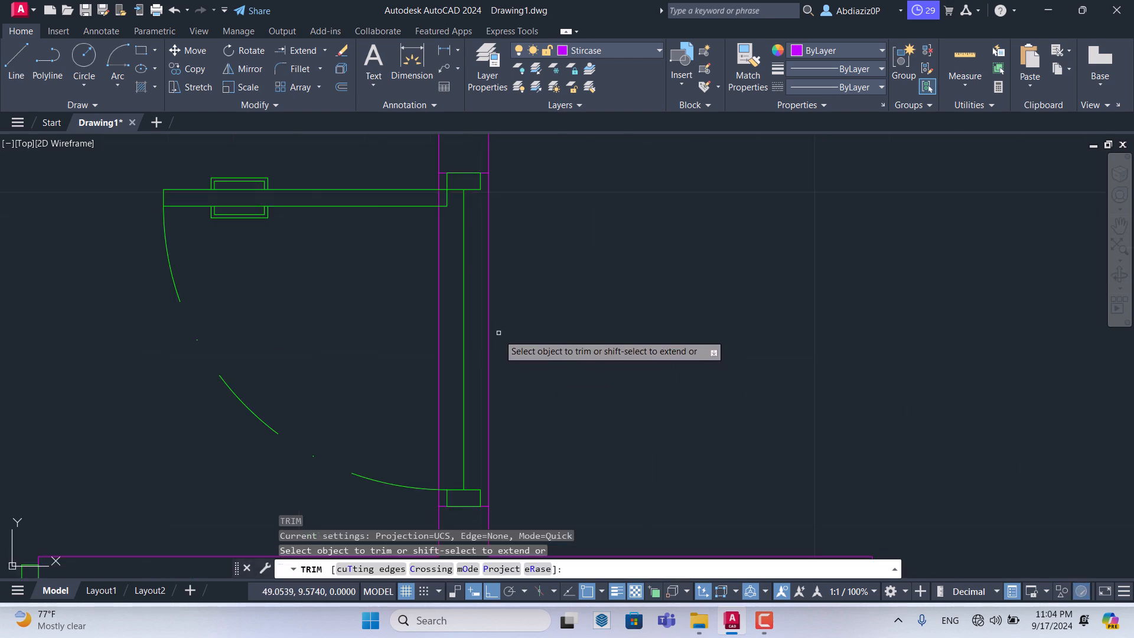
pyautogui.click(492, 317)
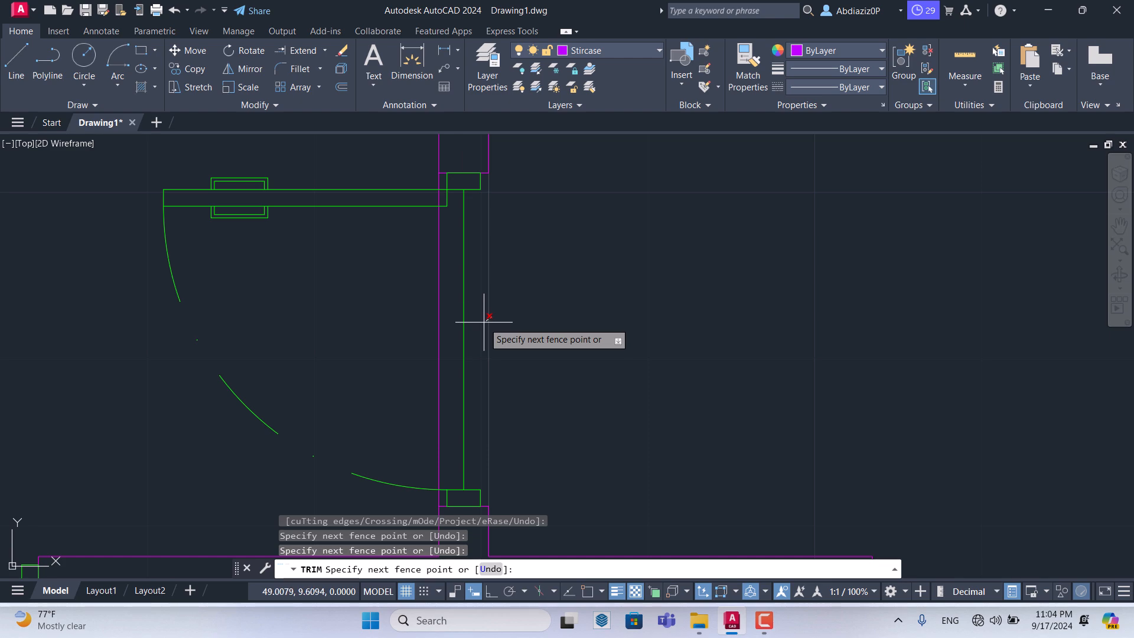
pyautogui.click(481, 332)
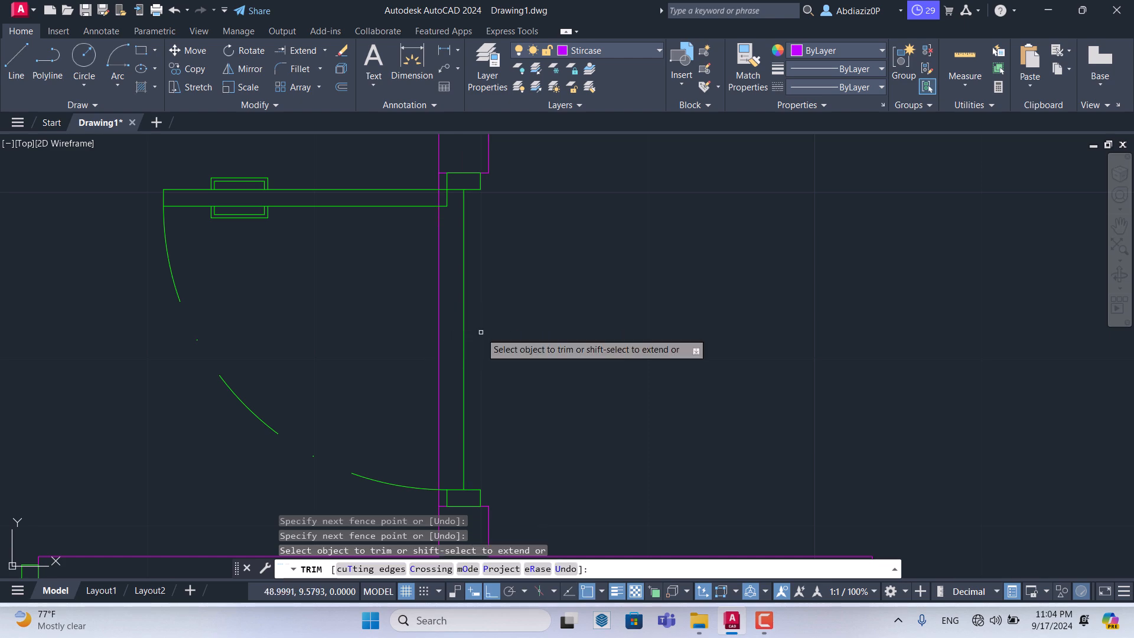
# Trim the inner line of the hall's right wall across the door opening, including the stub crossing the door leaf
pyautogui.click(437, 338)
pyautogui.scroll(-3, 443, 354)
pyautogui.scroll(5, 448, 366)
pyautogui.click(453, 369)
pyautogui.click(405, 380)
pyautogui.press('Return')
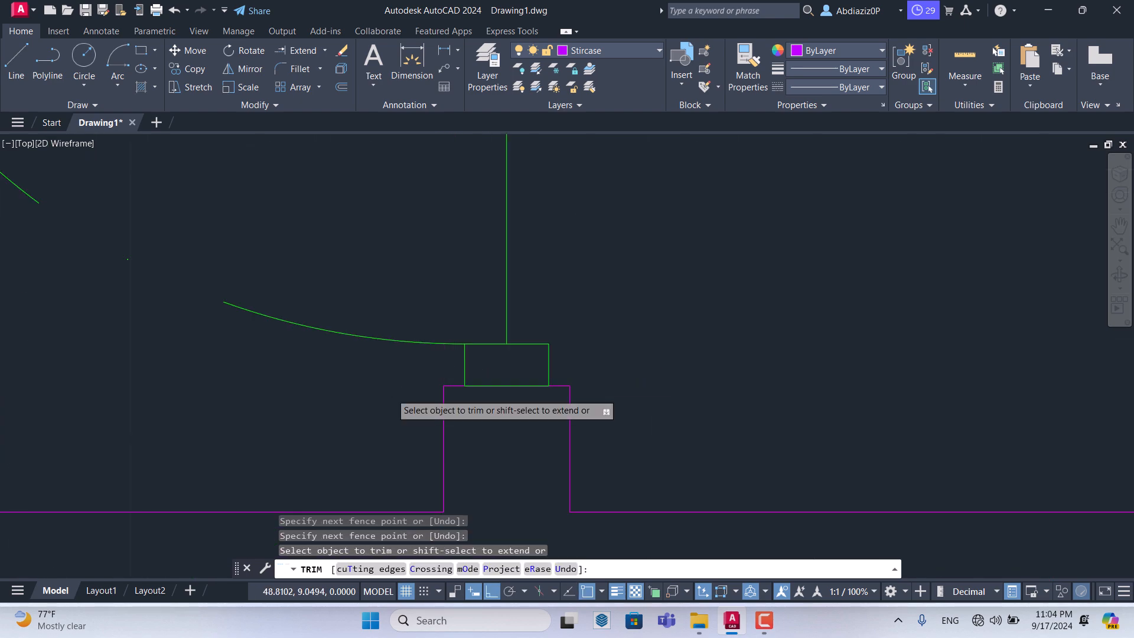
pyautogui.scroll(-5, 393, 394)
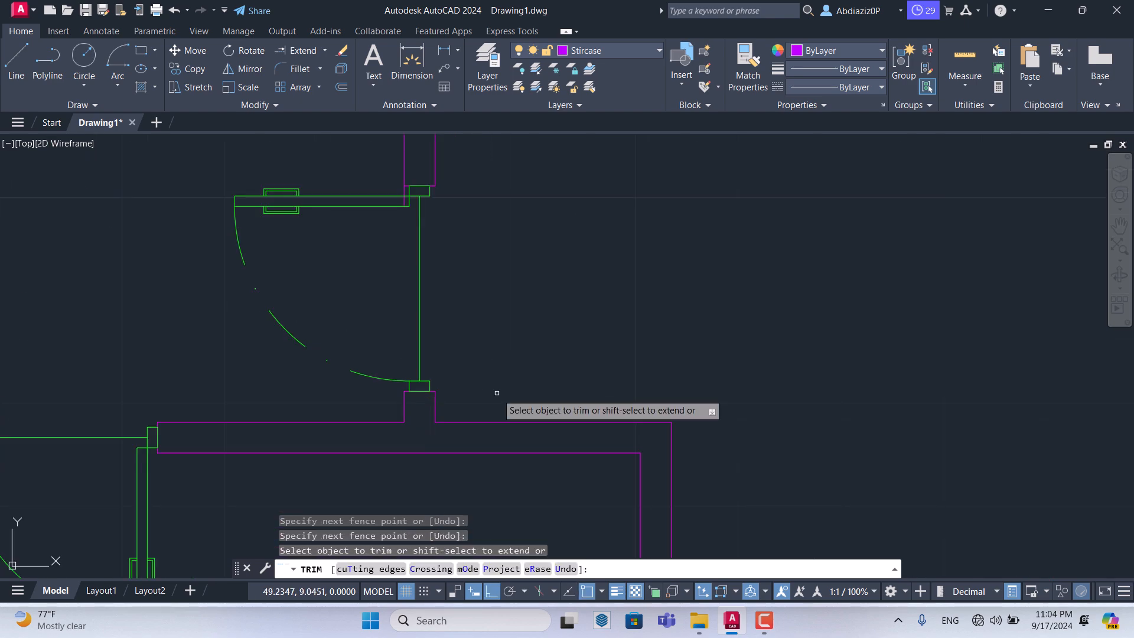
pyautogui.scroll(4, 414, 195)
pyautogui.click(393, 198)
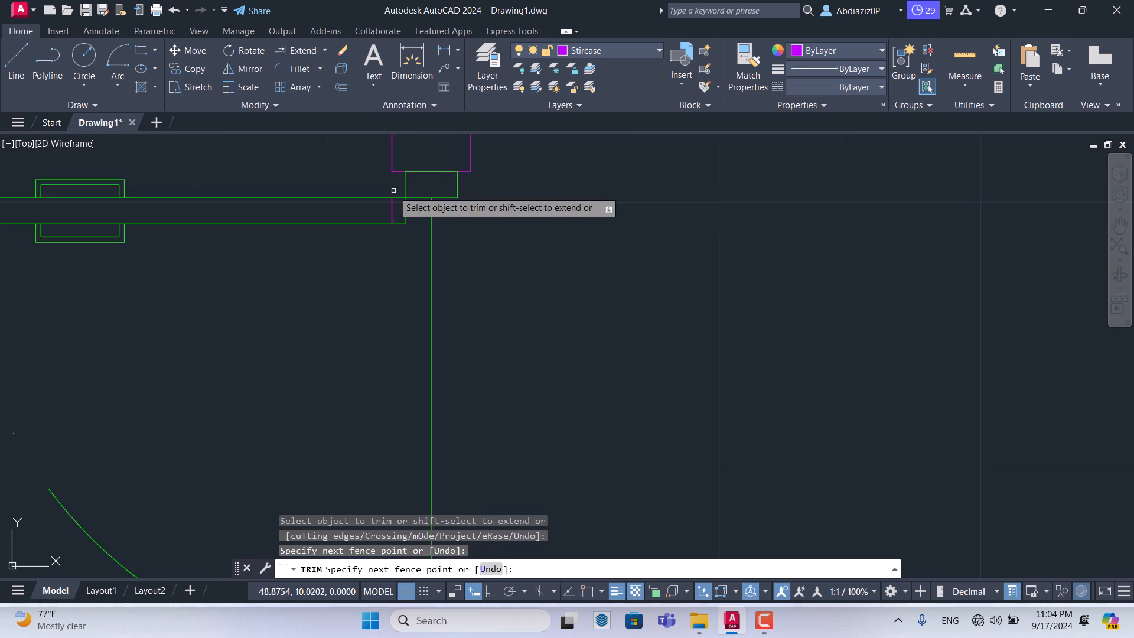
pyautogui.click(392, 208)
pyautogui.press('Return')
pyautogui.scroll(-6, 463, 248)
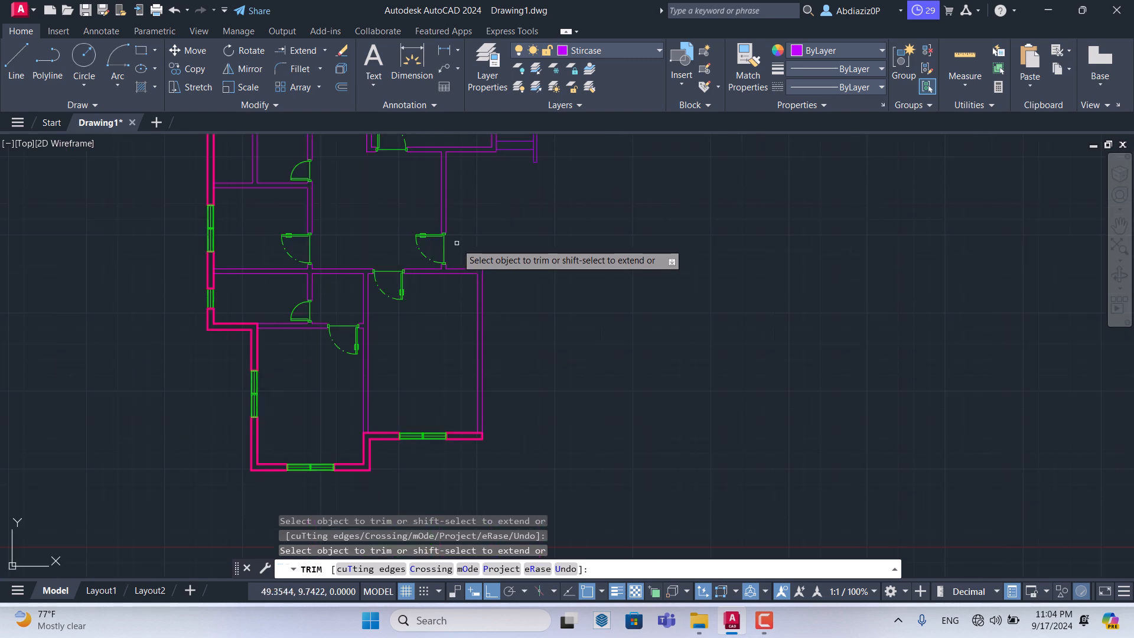
pyautogui.press('Escape')
pyautogui.scroll(-3, 466, 242)
pyautogui.scroll(5, 481, 240)
pyautogui.scroll(-5, 478, 248)
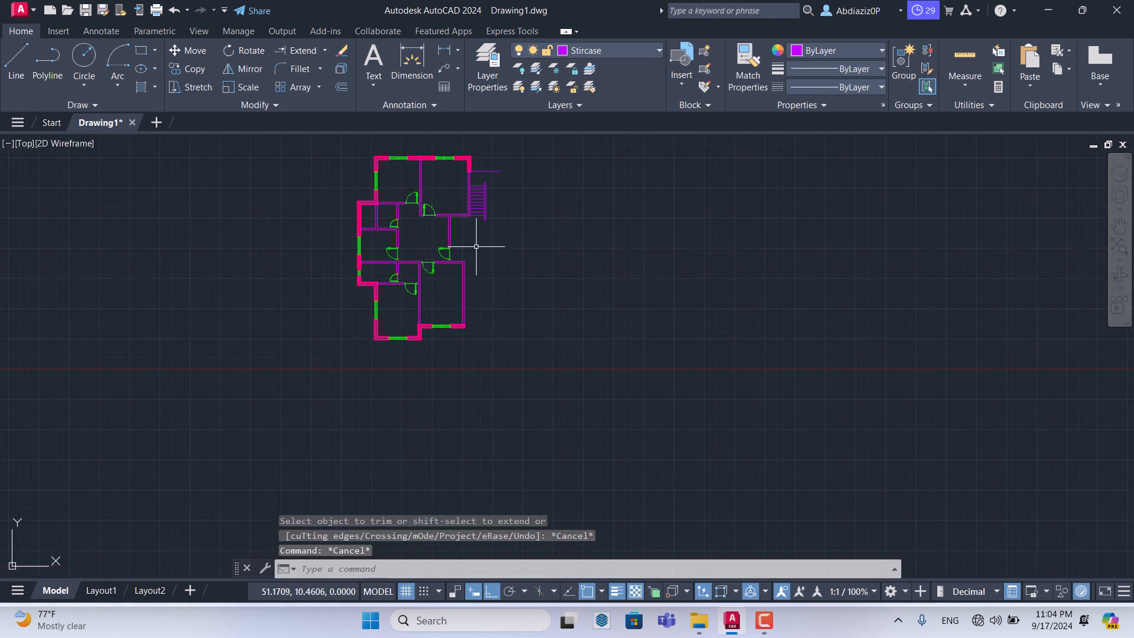
pyautogui.scroll(2, 435, 197)
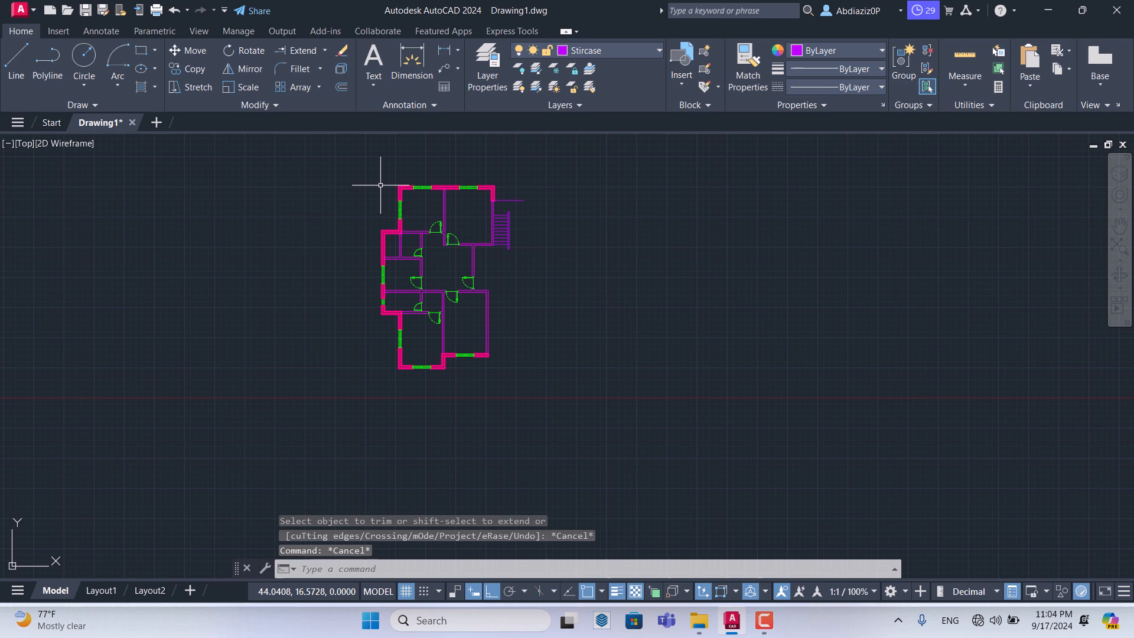
pyautogui.click(343, 156)
pyautogui.click(616, 466)
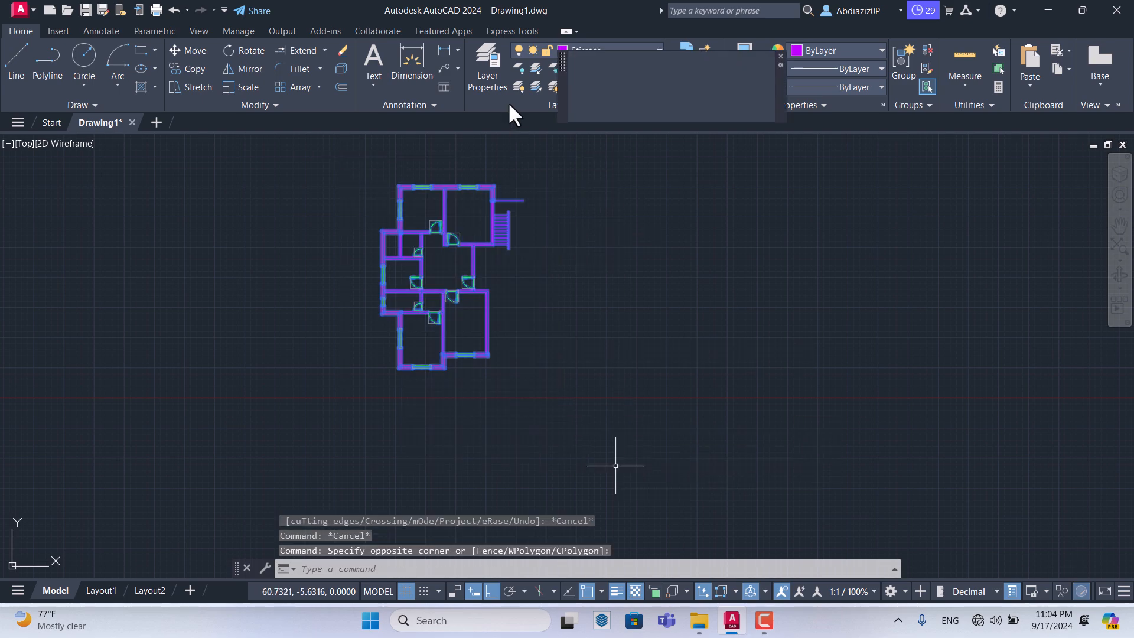
pyautogui.scroll(4, 513, 175)
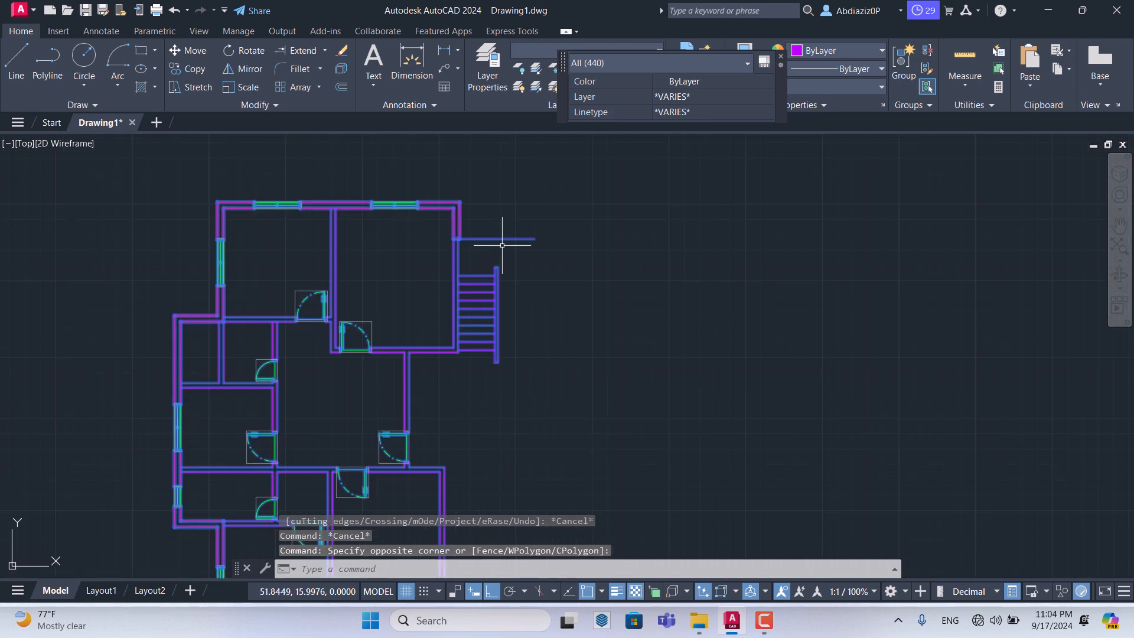
pyautogui.scroll(4, 502, 245)
pyautogui.click(490, 235)
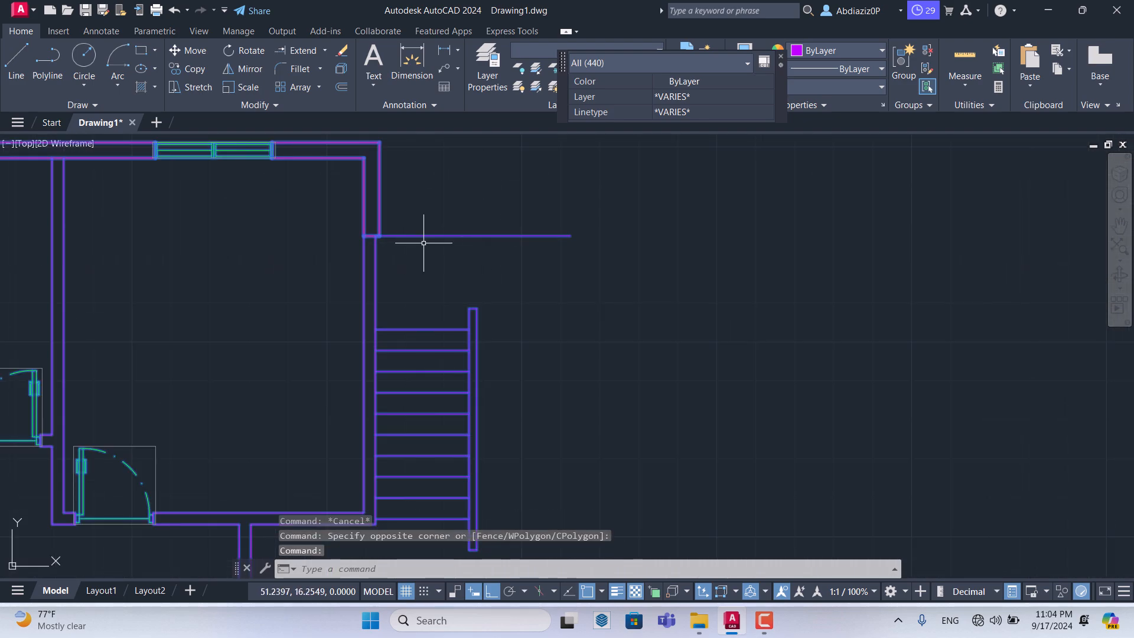
pyautogui.click(514, 249)
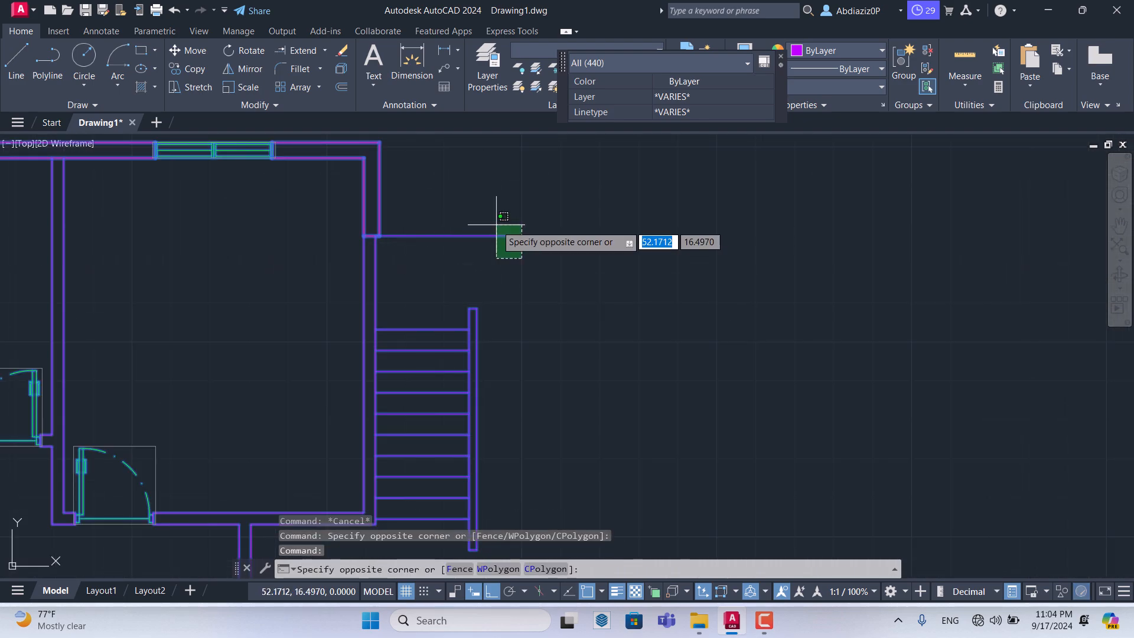
pyautogui.click(463, 200)
pyautogui.keyDown('shift'); pyautogui.click(536, 273); pyautogui.keyUp('shift')
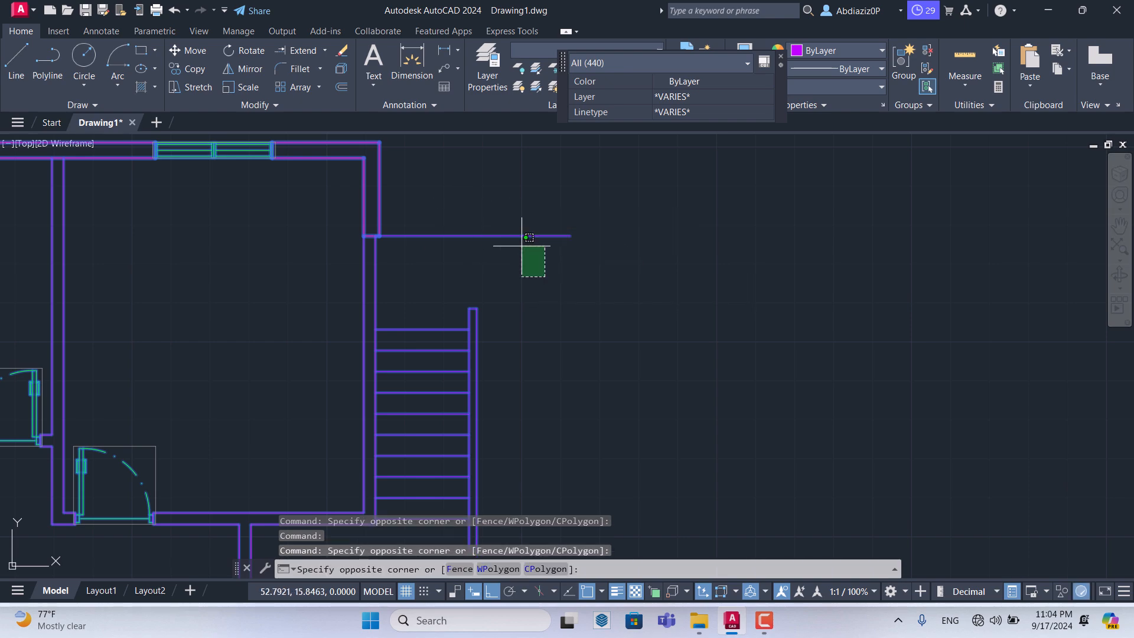
pyautogui.keyDown('shift'); pyautogui.click(455, 194); pyautogui.keyUp('shift')
pyautogui.scroll(-2, 500, 243)
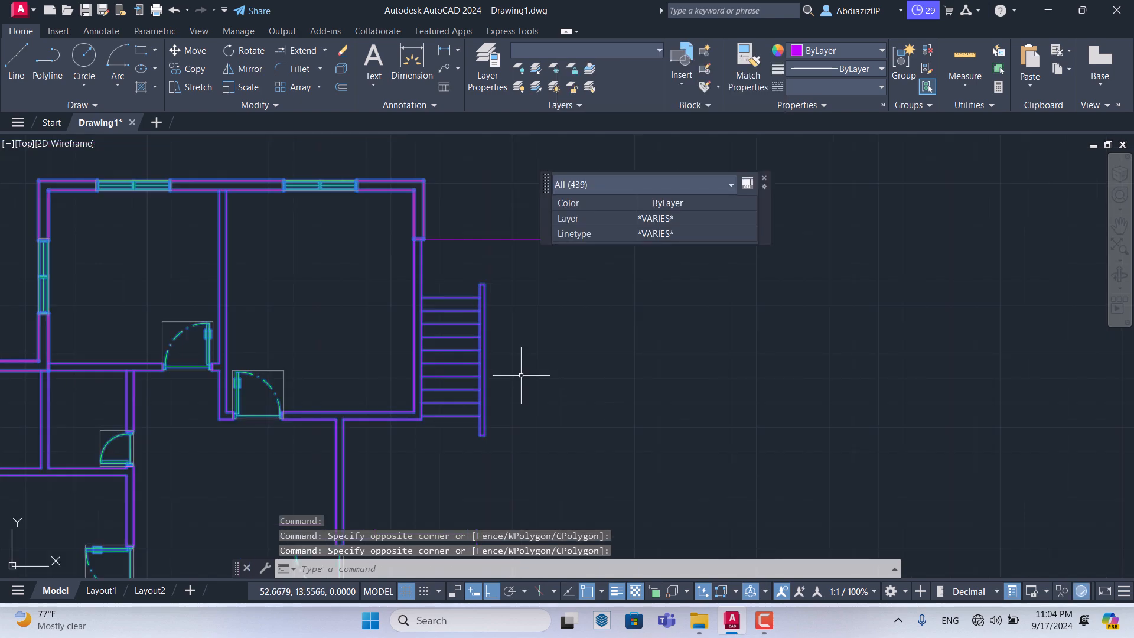
pyautogui.scroll(-4, 480, 422)
pyautogui.scroll(1, 405, 311)
pyautogui.scroll(-1, 405, 311)
pyautogui.scroll(2, 425, 425)
pyautogui.scroll(4, 362, 392)
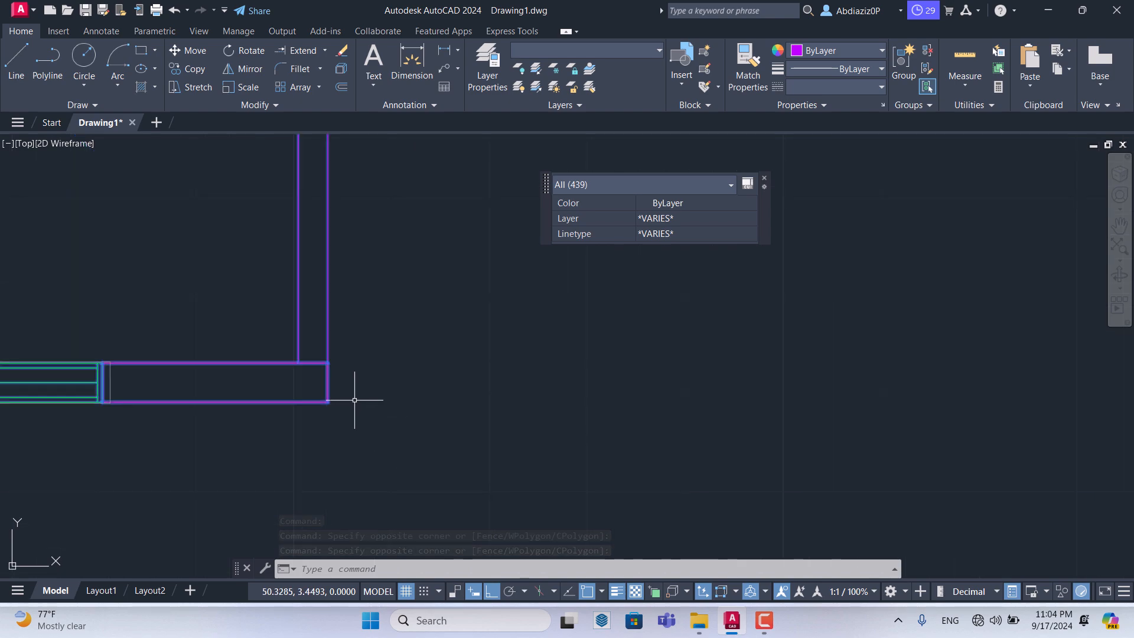
pyautogui.scroll(-6, 366, 380)
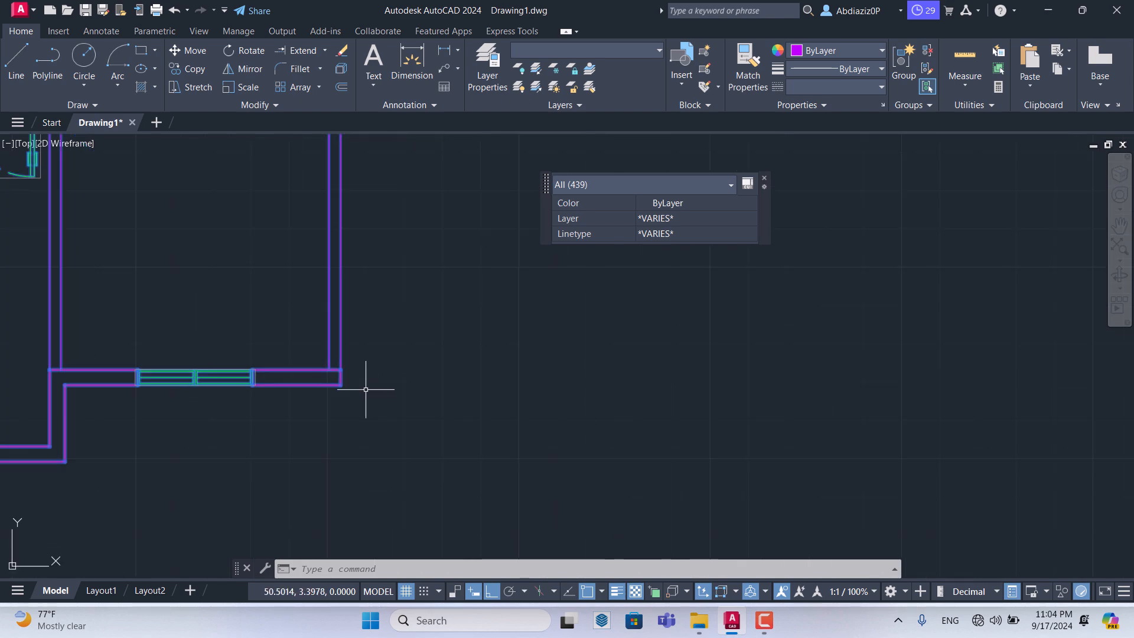
pyautogui.scroll(-4, 366, 389)
pyautogui.scroll(2, 365, 389)
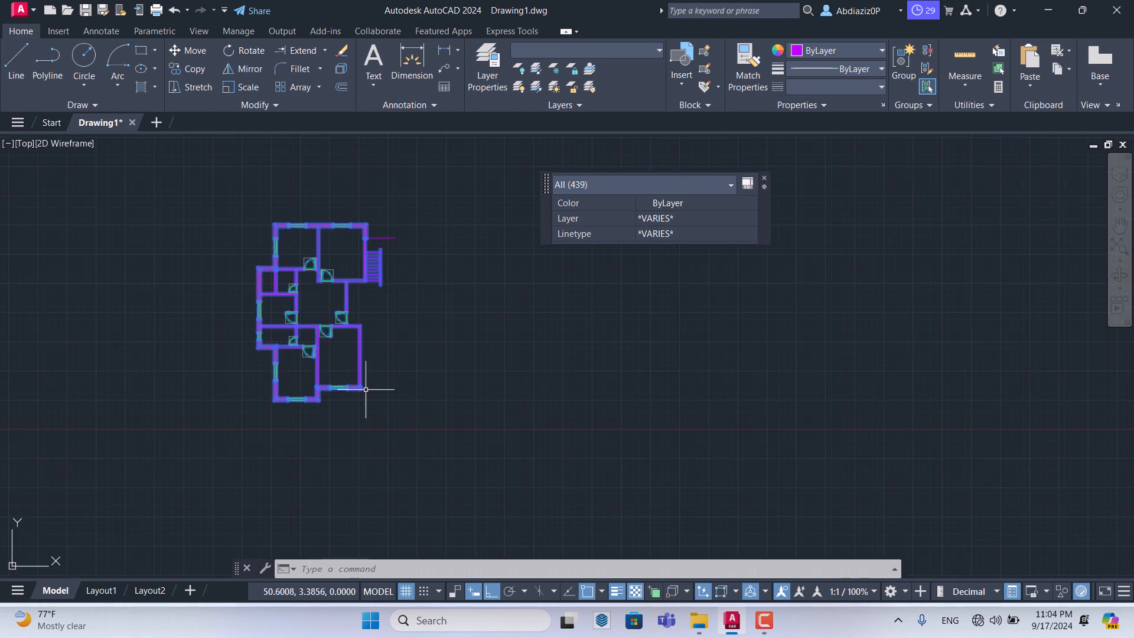
pyautogui.click(251, 70)
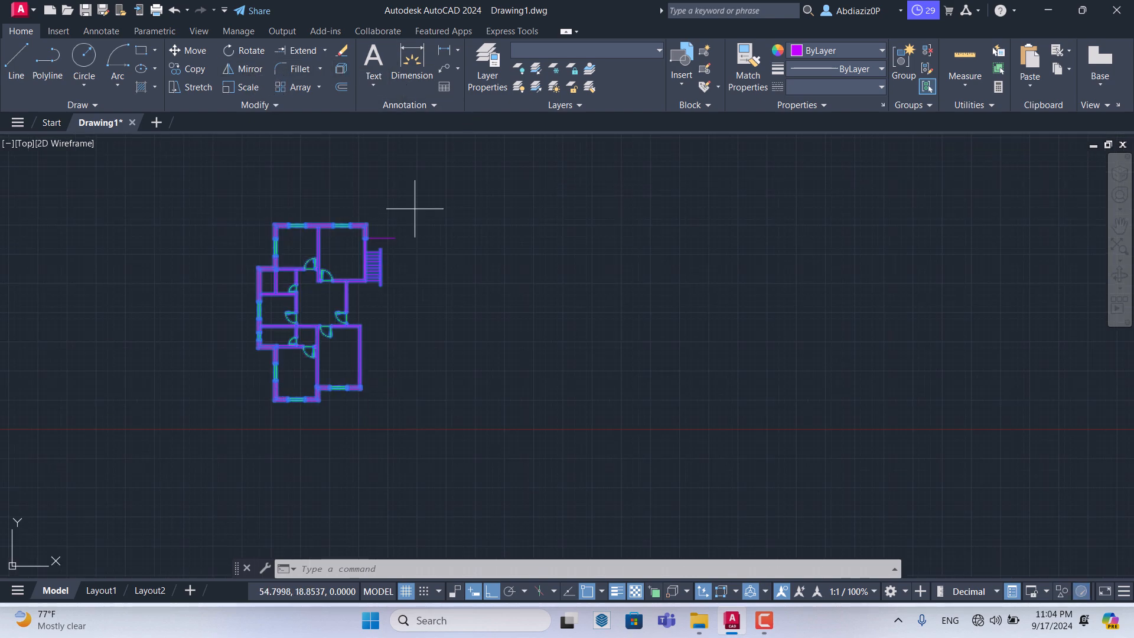
pyautogui.scroll(5, 397, 261)
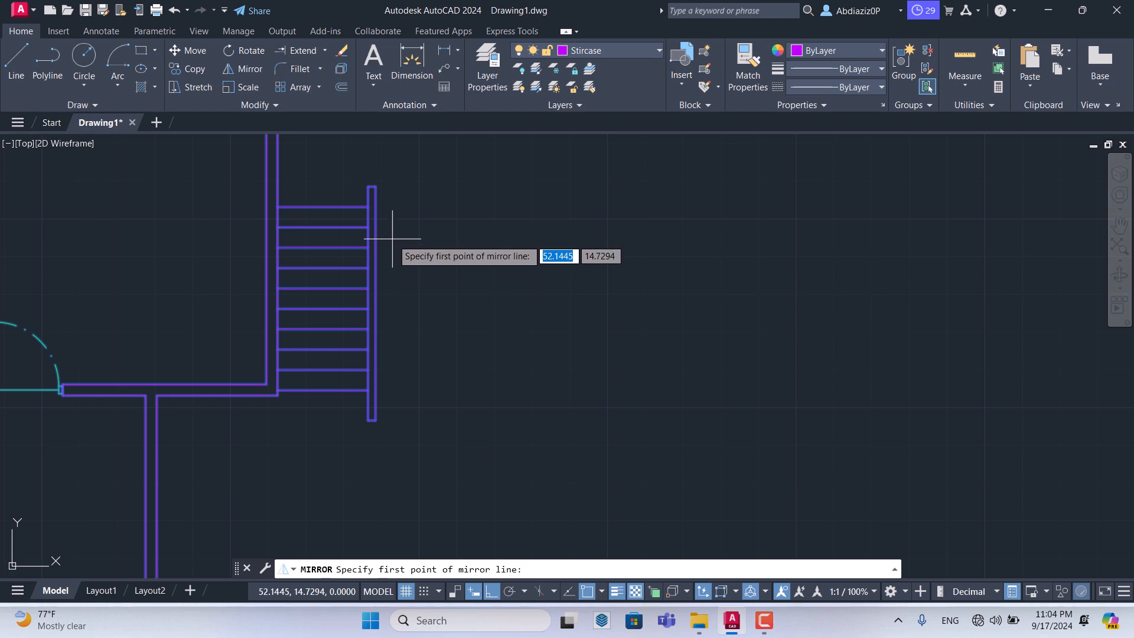
pyautogui.scroll(5, 387, 195)
pyautogui.scroll(-5, 387, 192)
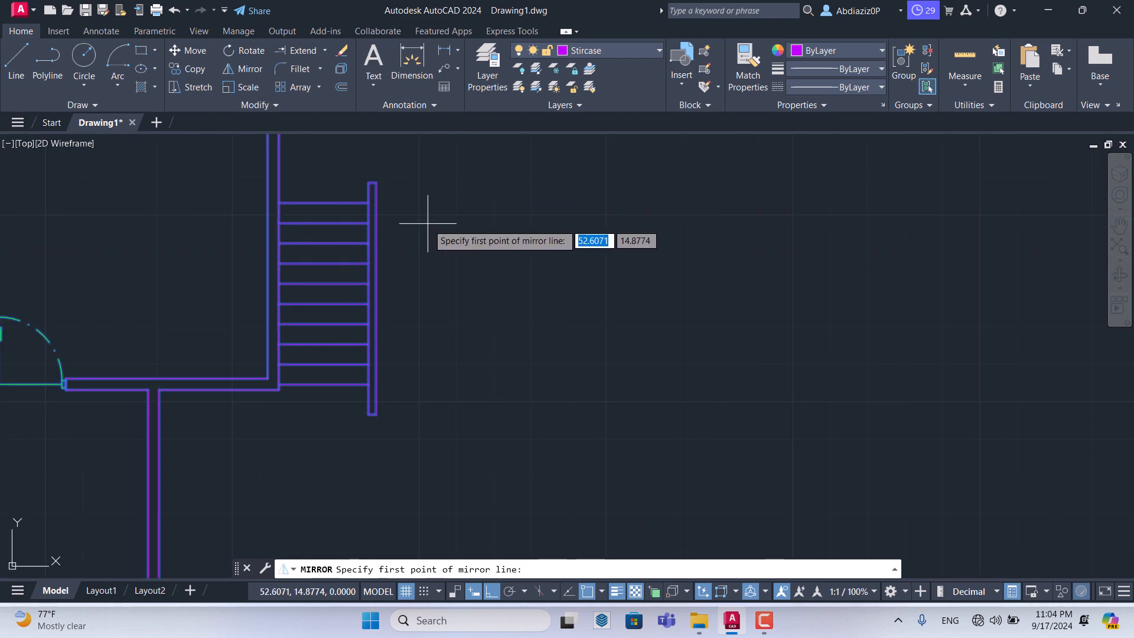
pyautogui.press('Escape')
pyautogui.scroll(-8, 453, 341)
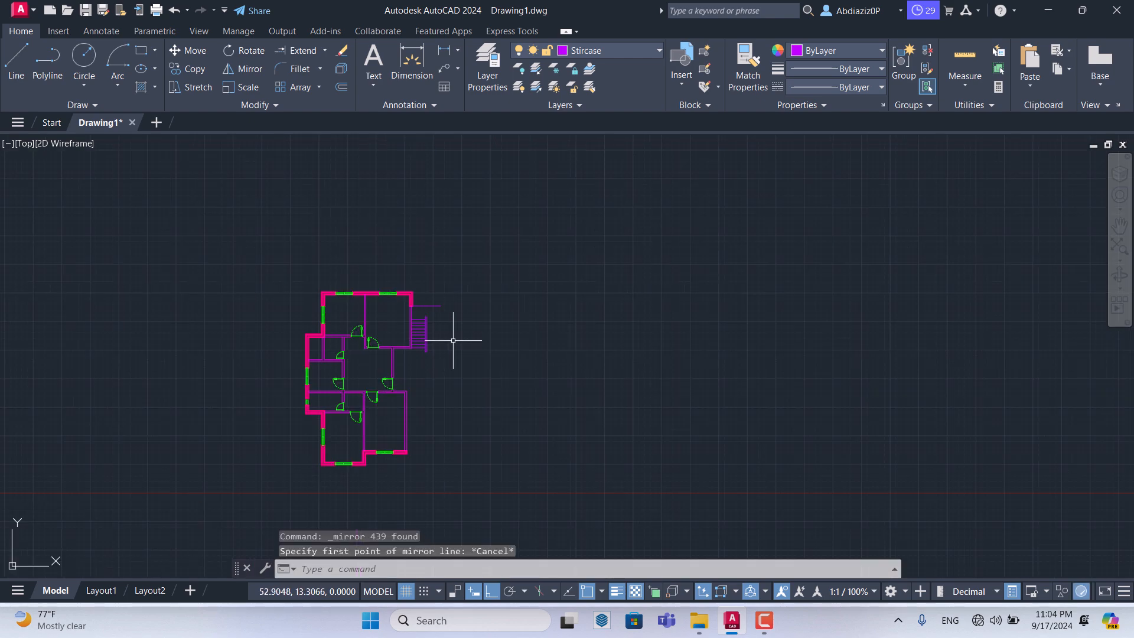
# Mirror the entire plan about a vertical axis through the landing line's midpoint, excluding that line and the divider's outer vertical and end lines, keeping the originals
pyautogui.click(278, 266)
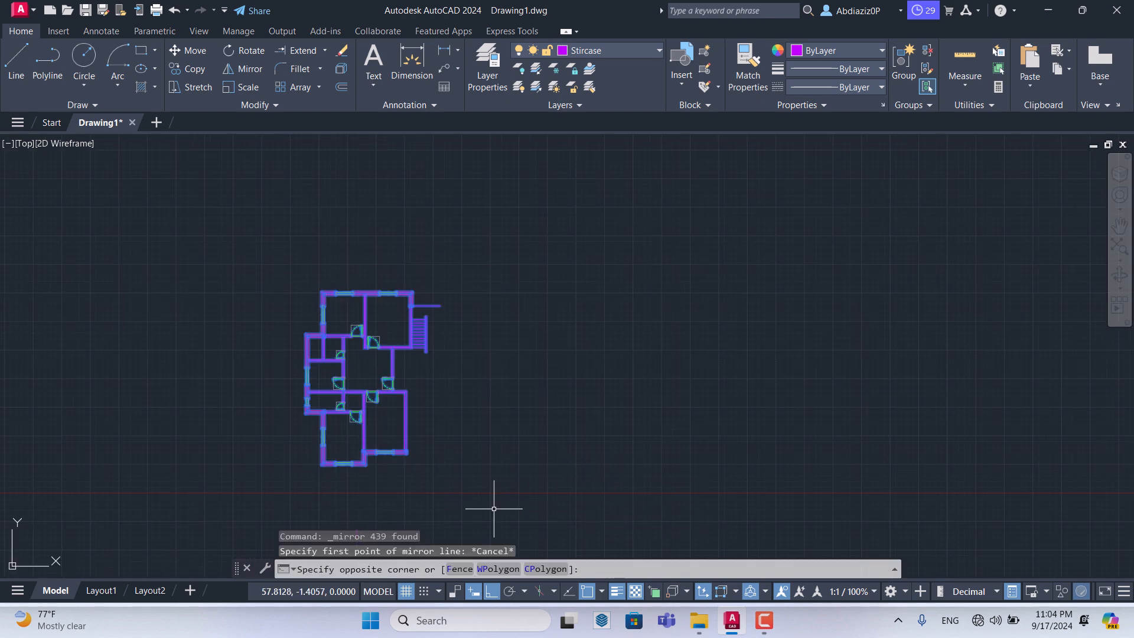
pyautogui.click(494, 508)
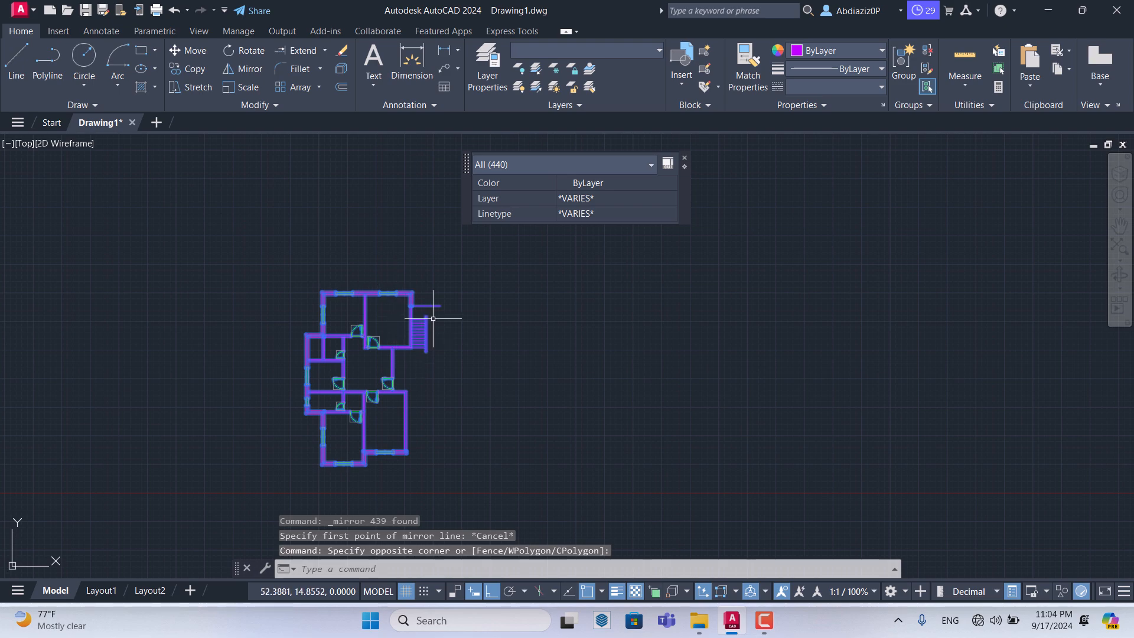
pyautogui.scroll(5, 423, 301)
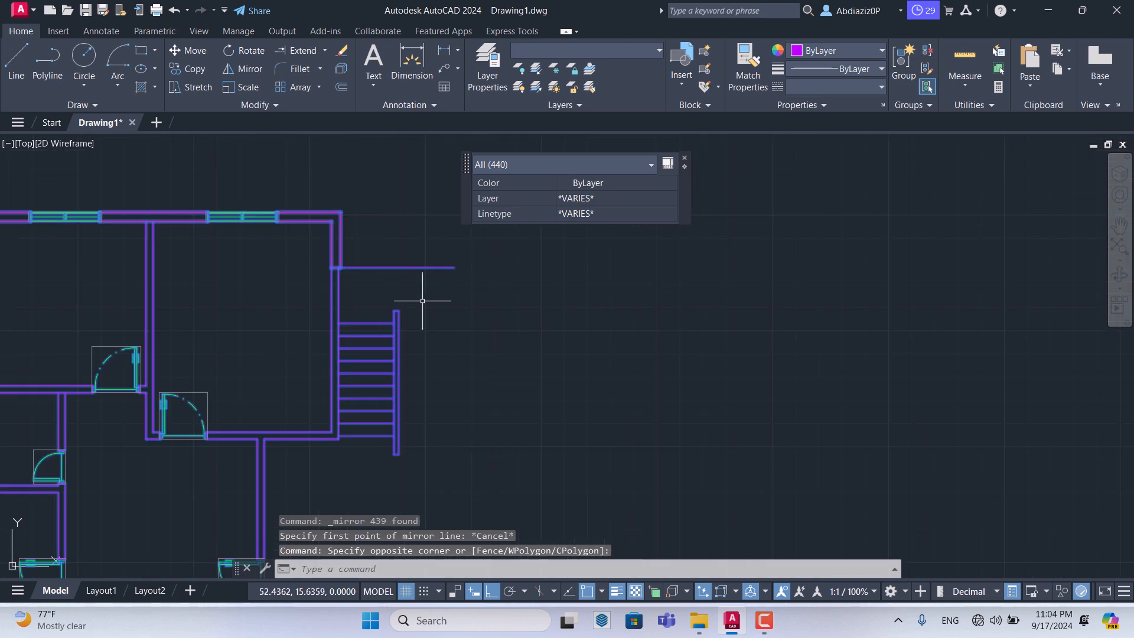
pyautogui.keyDown('shift'); pyautogui.click(411, 268); pyautogui.keyUp('shift')
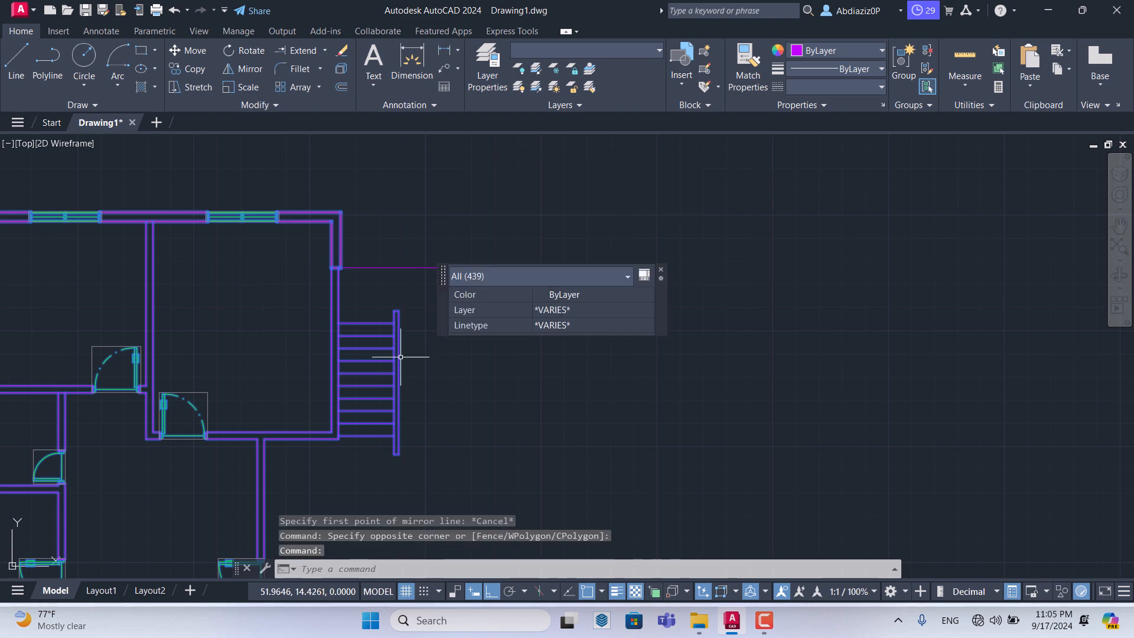
pyautogui.scroll(4, 400, 378)
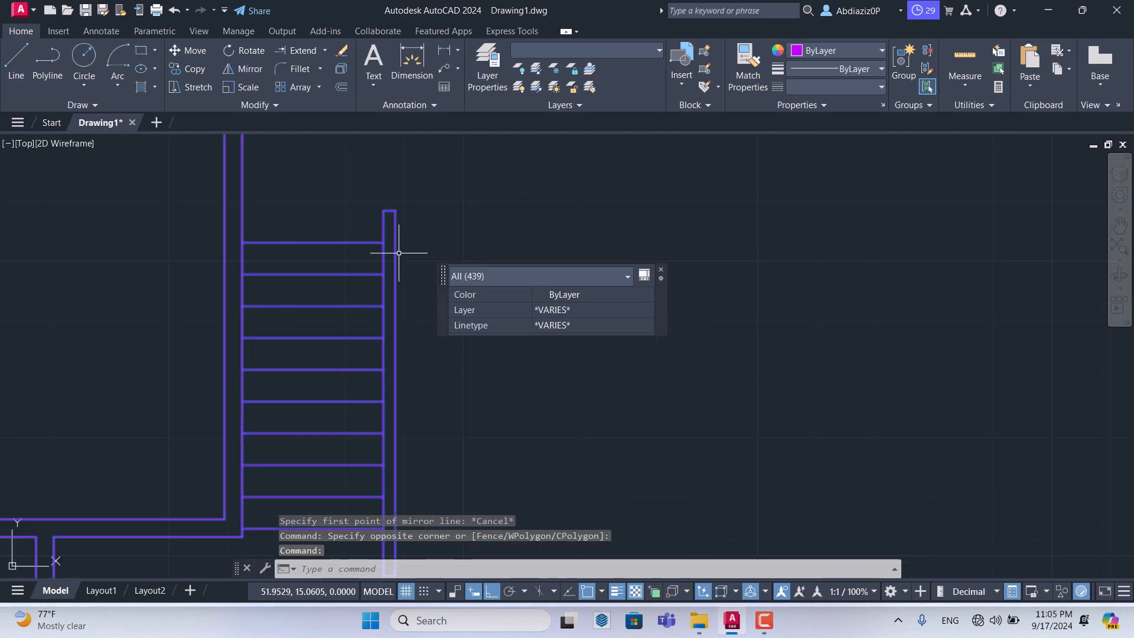
pyautogui.keyDown('shift'); pyautogui.click(396, 250); pyautogui.keyUp('shift')
pyautogui.scroll(4, 405, 228)
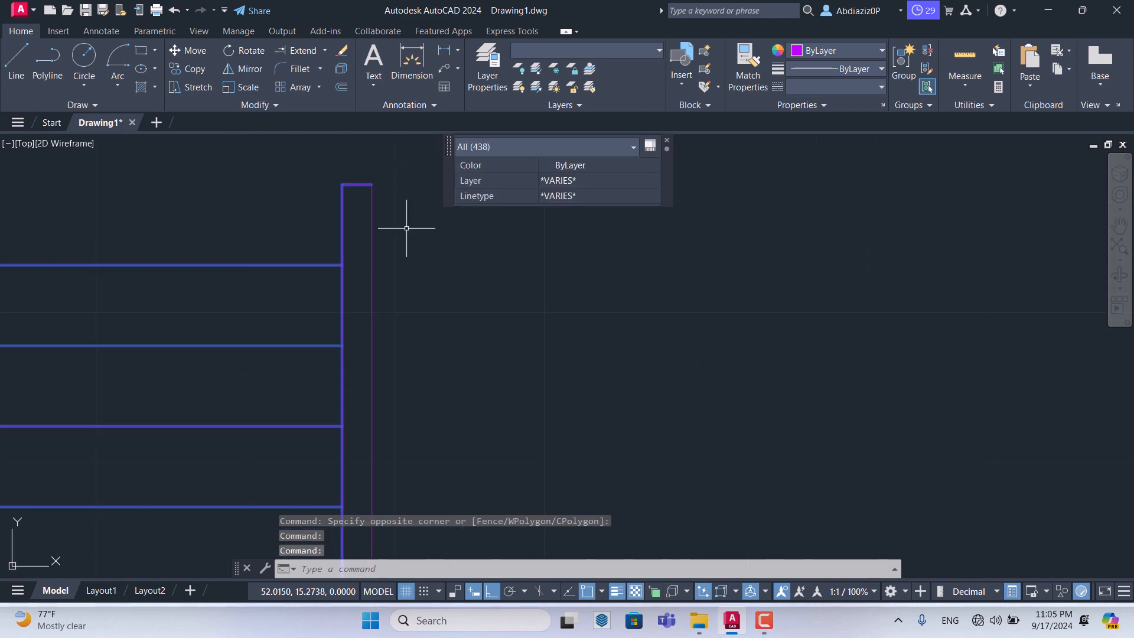
pyautogui.keyDown('shift'); pyautogui.click(354, 182); pyautogui.keyUp('shift')
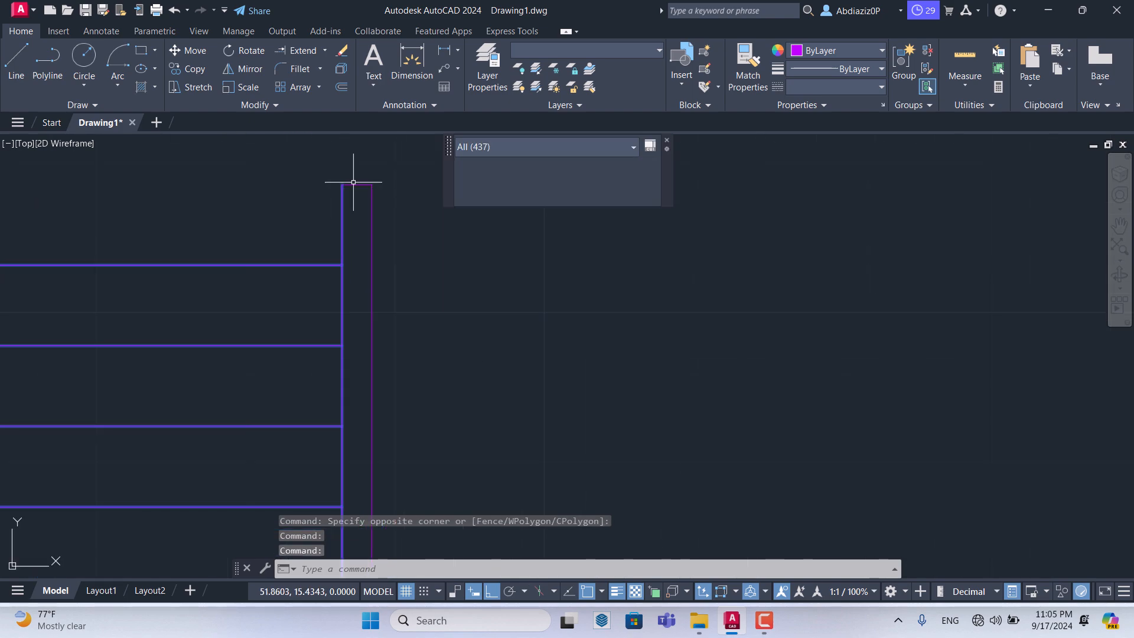
pyautogui.scroll(-4, 360, 189)
pyautogui.scroll(-2, 385, 468)
pyautogui.scroll(6, 375, 508)
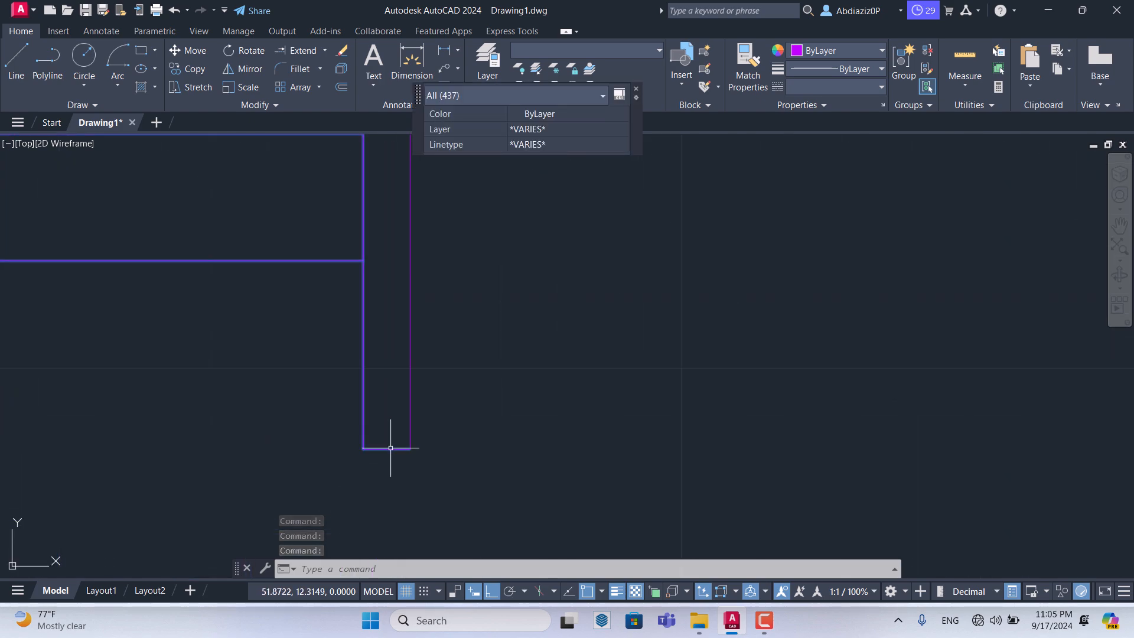
pyautogui.keyDown('shift'); pyautogui.click(390, 448); pyautogui.keyUp('shift')
pyautogui.scroll(-2, 378, 408)
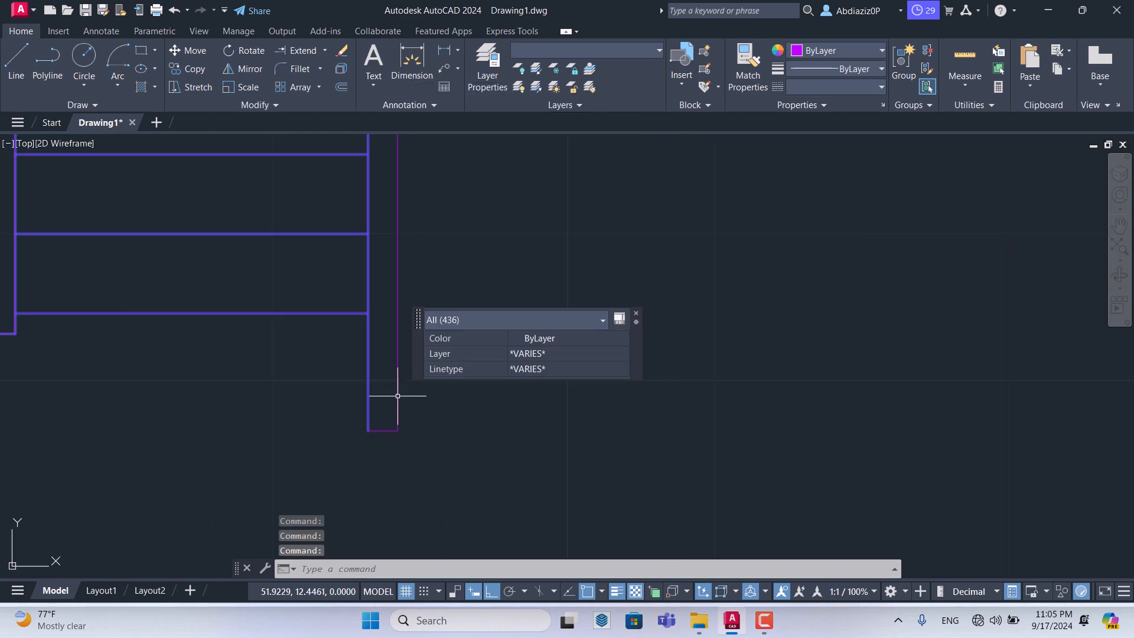
pyautogui.scroll(-6, 414, 342)
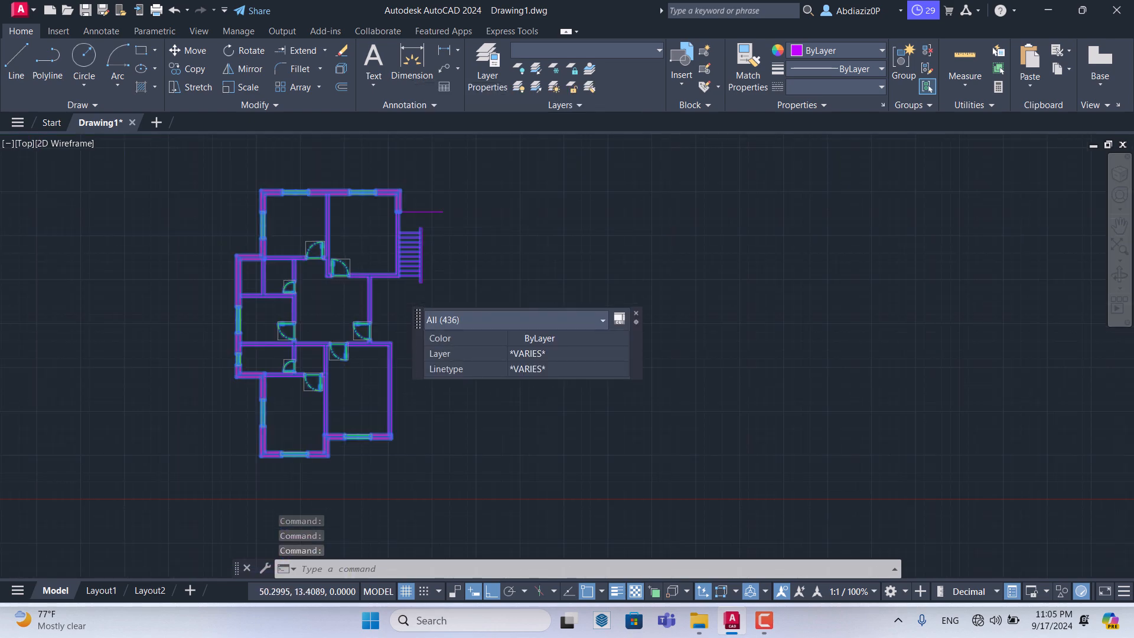
pyautogui.click(242, 68)
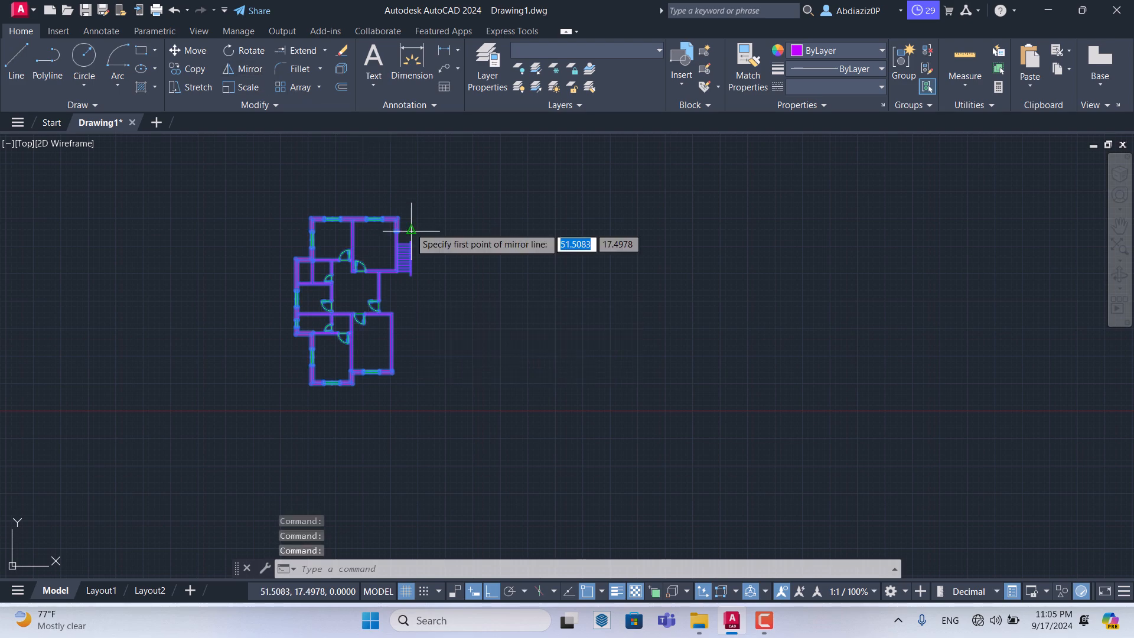
pyautogui.scroll(5, 405, 224)
pyautogui.scroll(6, 405, 236)
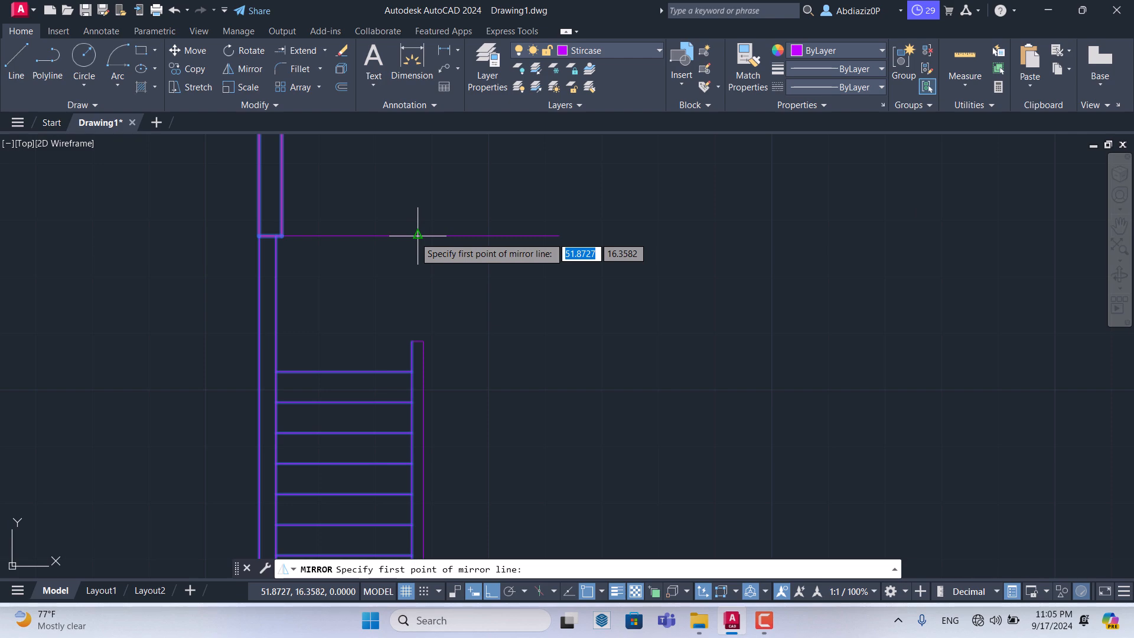
pyautogui.click(417, 235)
pyautogui.click(418, 312)
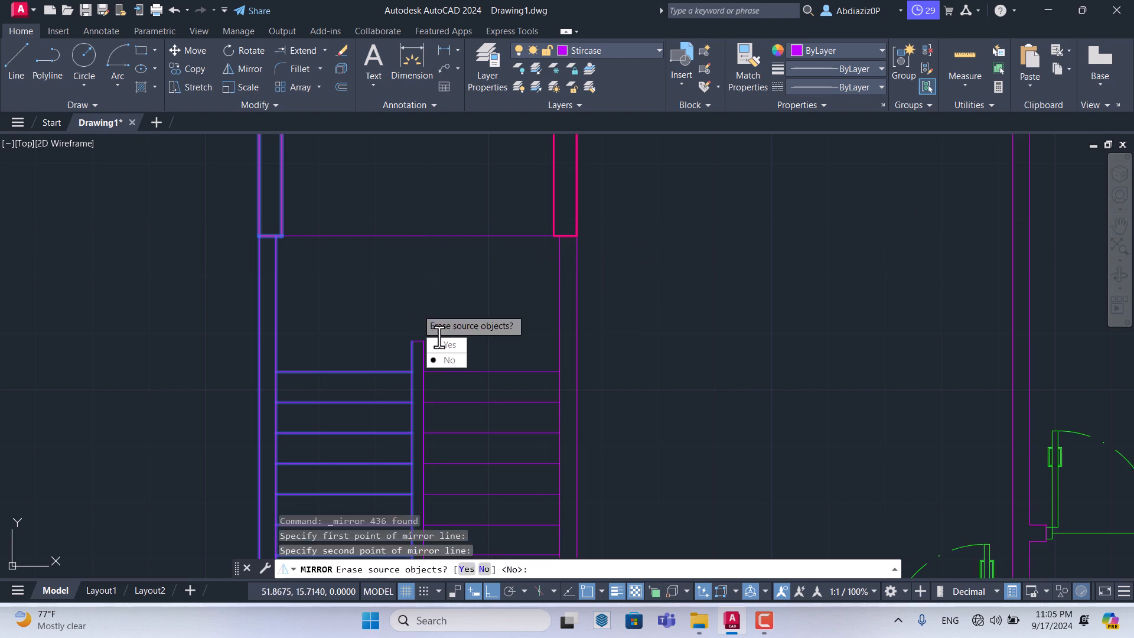
pyautogui.click(449, 360)
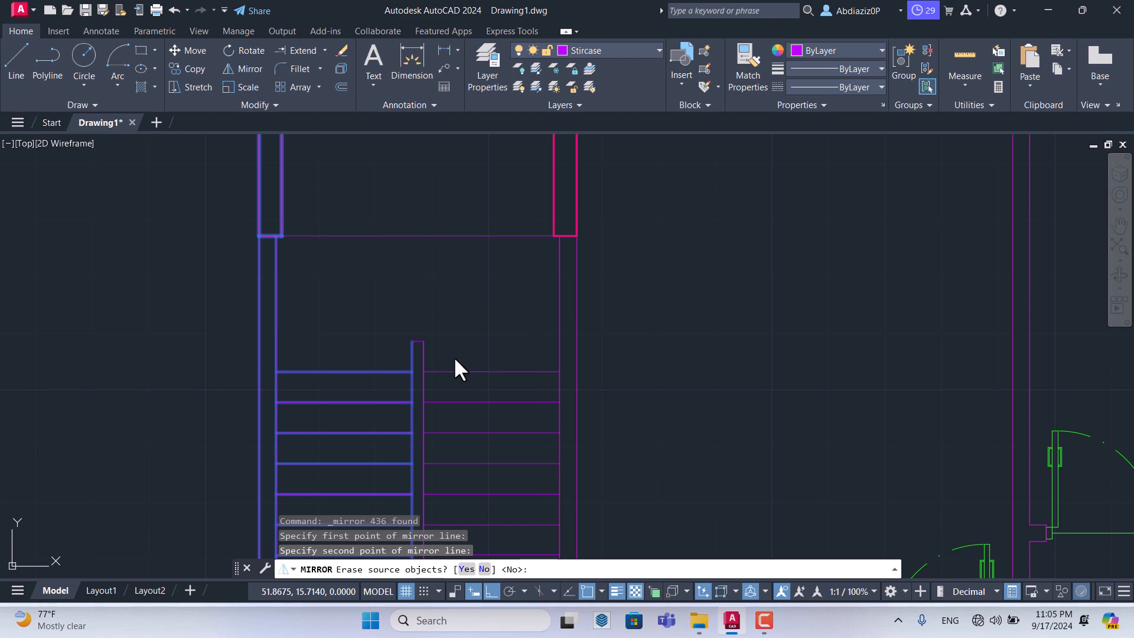
# Delete the short exterior wall end line at the lower-right corner of the original left unit
pyautogui.scroll(-8, 448, 227)
pyautogui.scroll(2, 450, 259)
pyautogui.scroll(-3, 450, 293)
pyautogui.scroll(7, 452, 254)
pyautogui.scroll(-2, 535, 230)
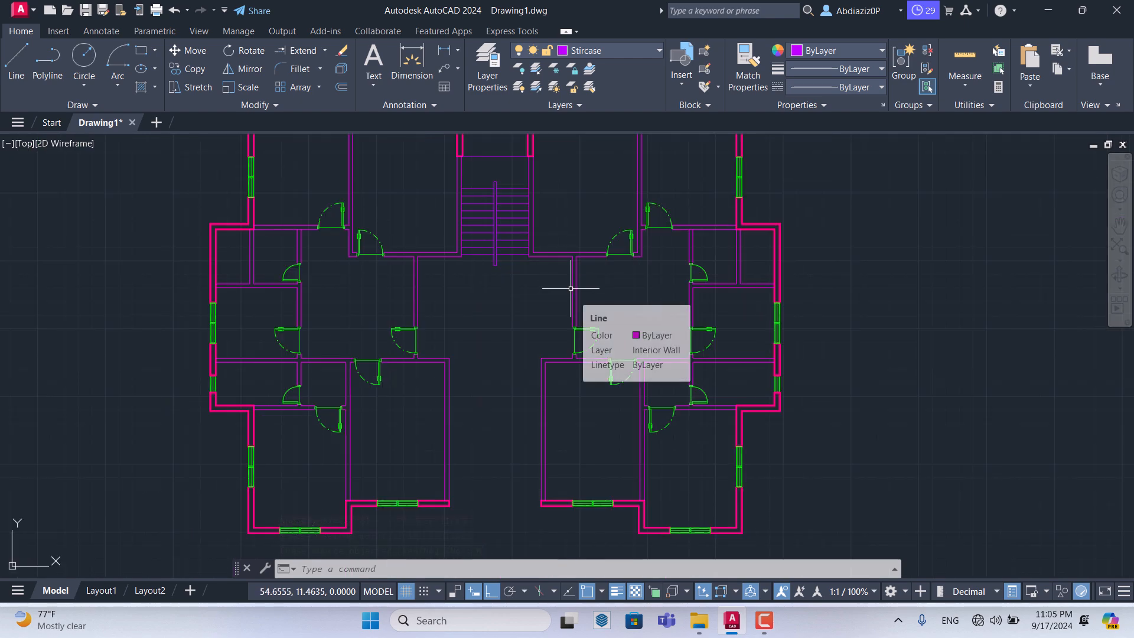
pyautogui.scroll(-2, 572, 290)
pyautogui.scroll(2, 535, 422)
pyautogui.scroll(3, 536, 422)
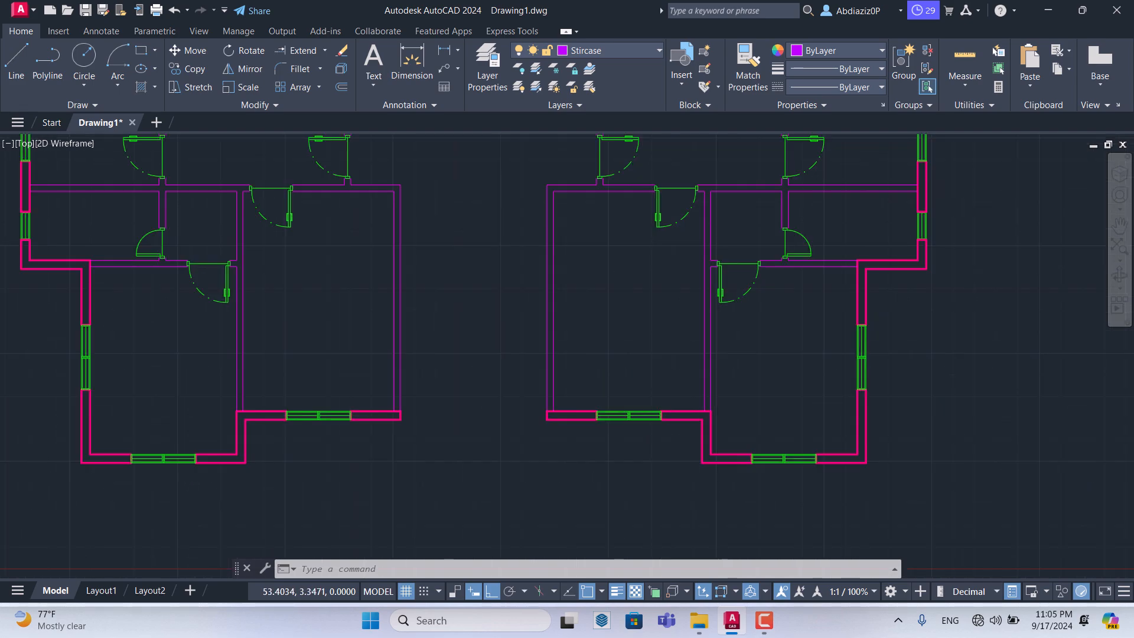
pyautogui.scroll(4, 325, 409)
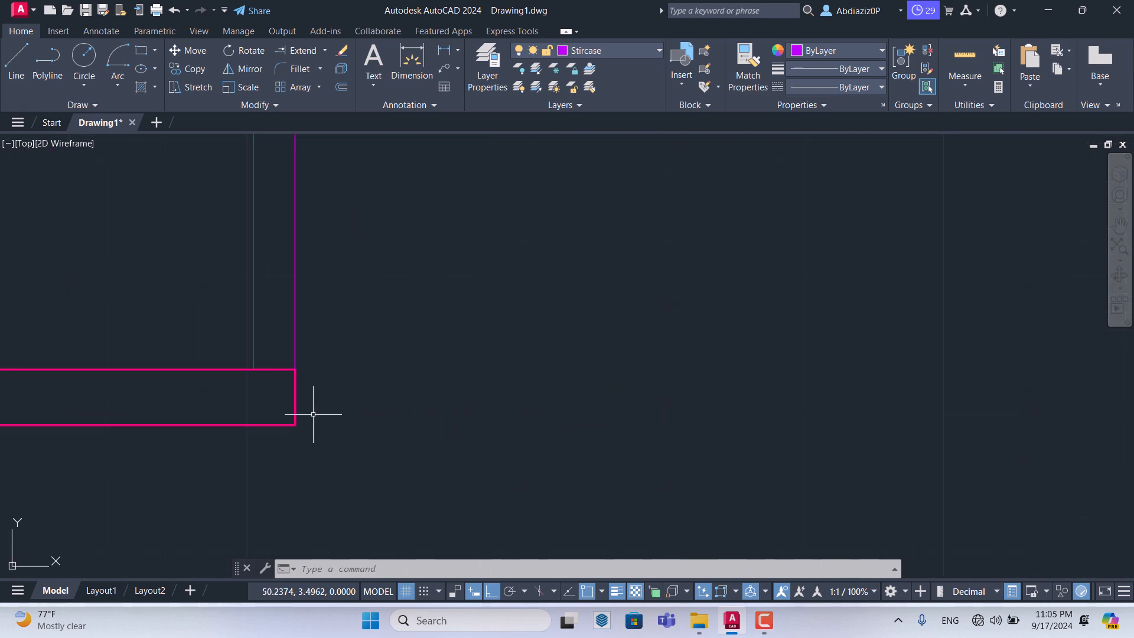
pyautogui.click(295, 399)
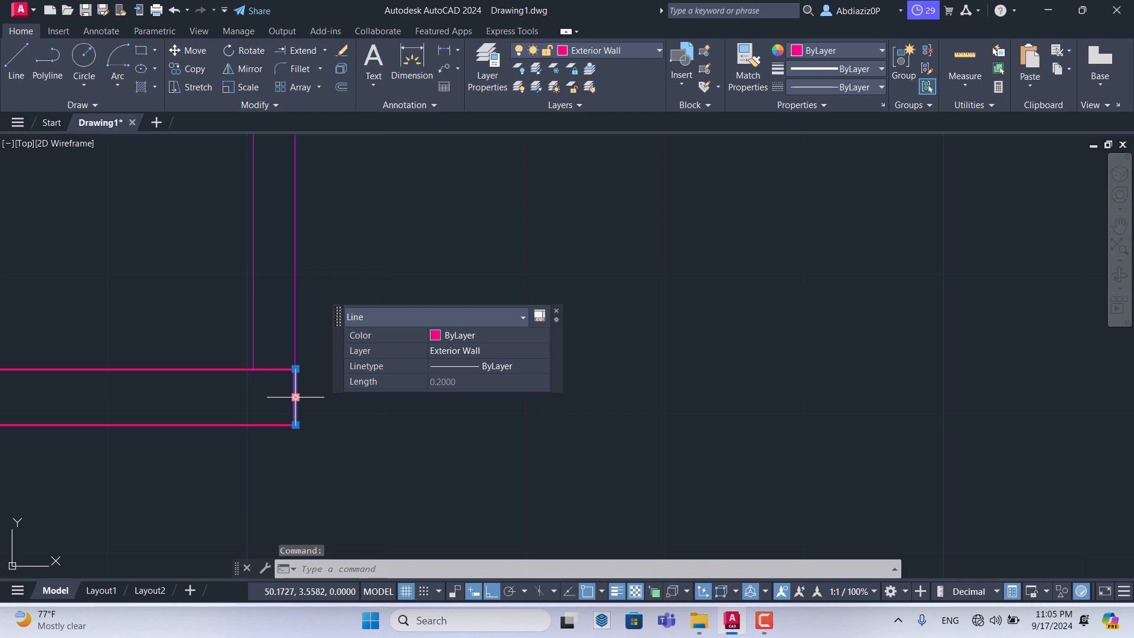
pyautogui.press('Delete')
# Extend both lines of the left unit's lower-right exterior wall across the gap to the mirrored unit's wall end line
pyautogui.scroll(-4, 252, 380)
pyautogui.scroll(4, 490, 384)
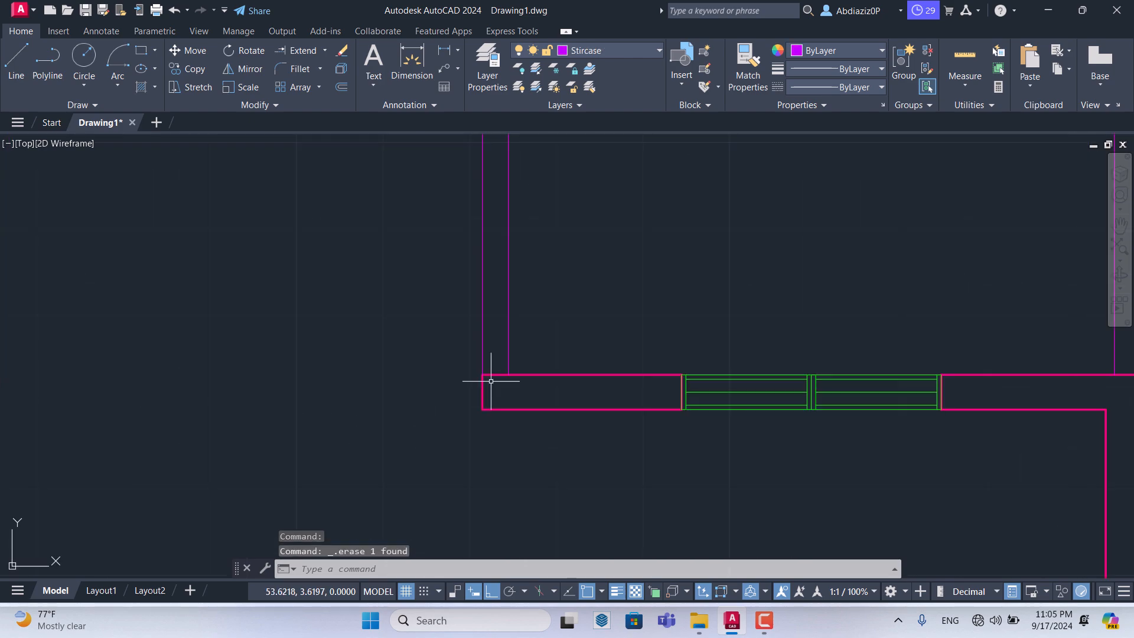
pyautogui.click(483, 391)
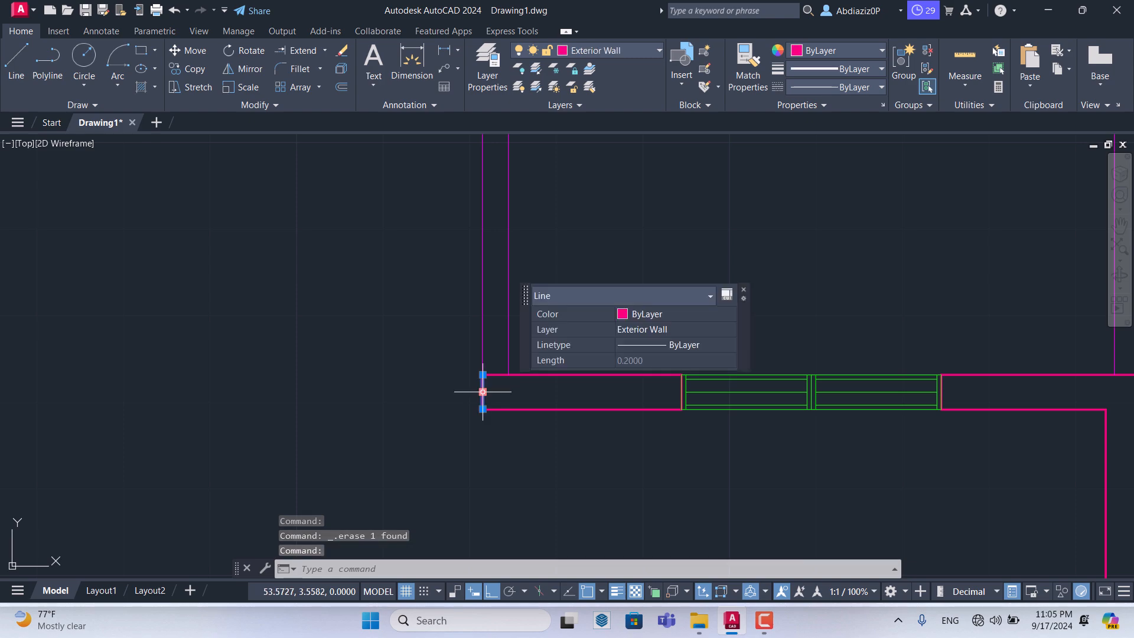
pyautogui.click(307, 51)
pyautogui.scroll(-4, 417, 256)
pyautogui.click(253, 261)
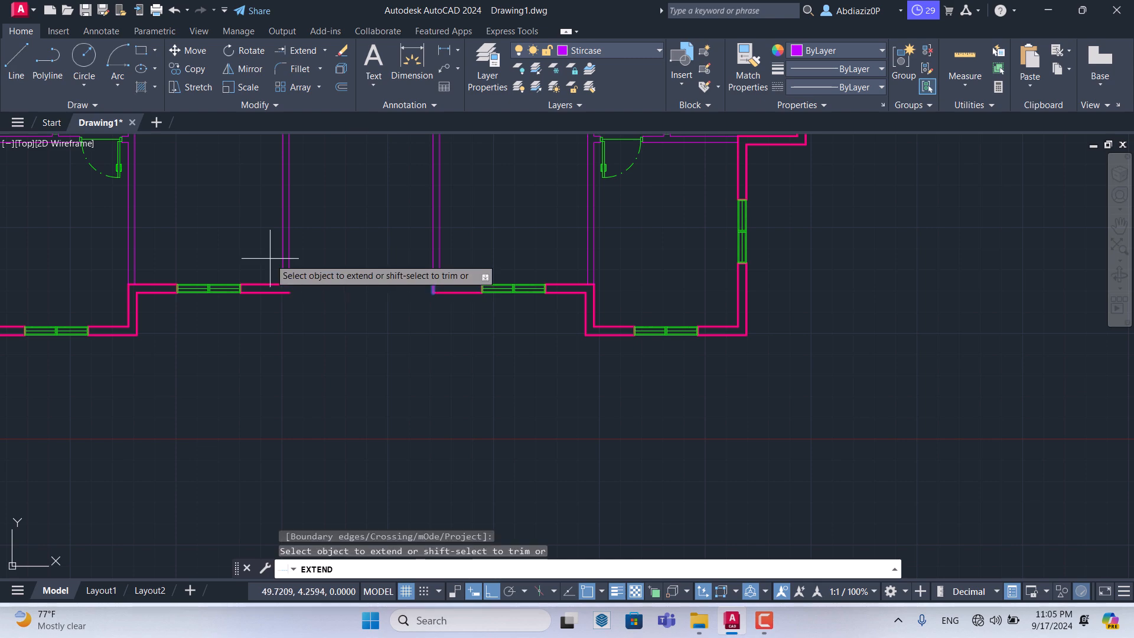
pyautogui.press('Escape')
pyautogui.press('Escape')
pyautogui.scroll(8, 456, 304)
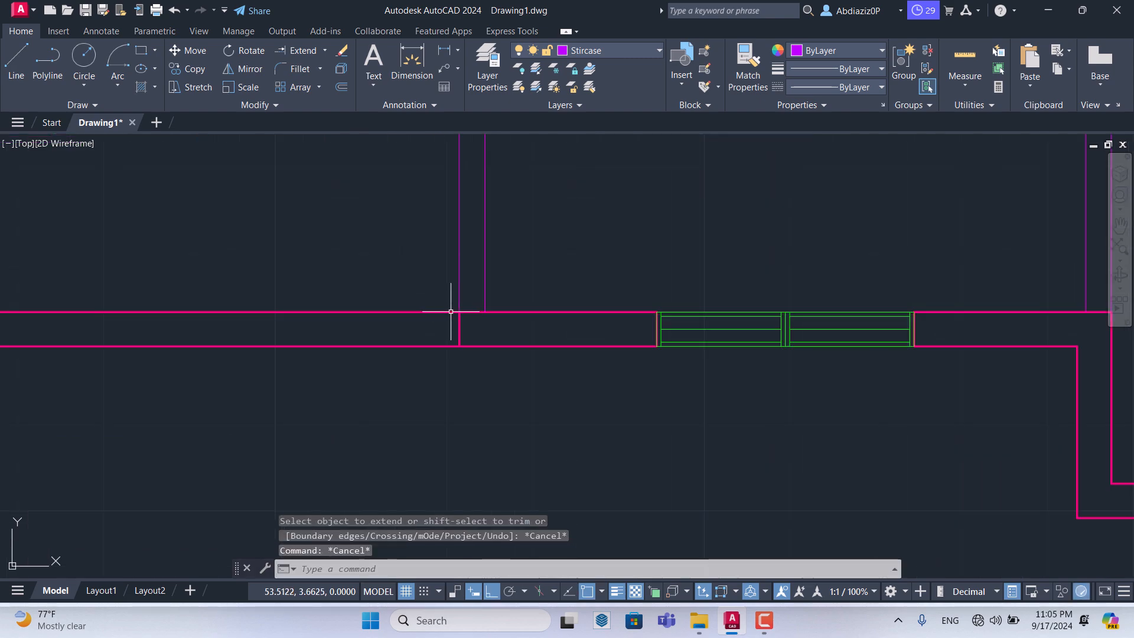
# Delete the short end line crossing the joined exterior wall at the mirrored unit's lower-left corner
pyautogui.click(547, 402)
pyautogui.press('Escape')
pyautogui.press('Escape')
pyautogui.click(481, 357)
pyautogui.click(420, 356)
pyautogui.press('Delete')
# Examine the complete two-unit plan, including the central staircase, the mirrored rooms and the joined lower exterior wall
pyautogui.scroll(-8, 501, 357)
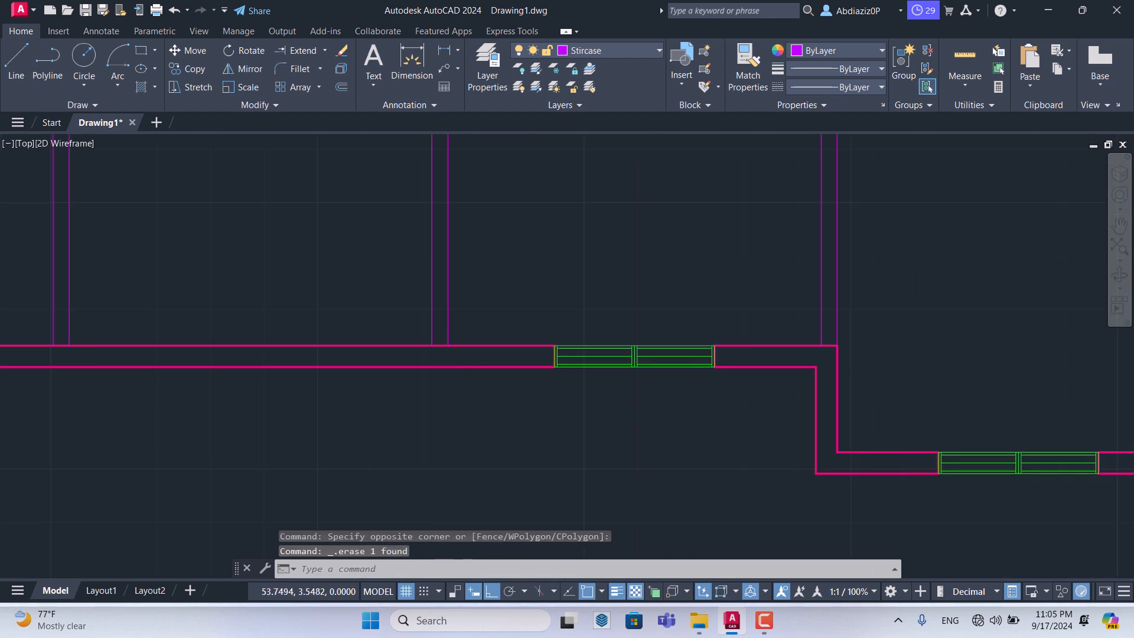
pyautogui.scroll(4, 458, 243)
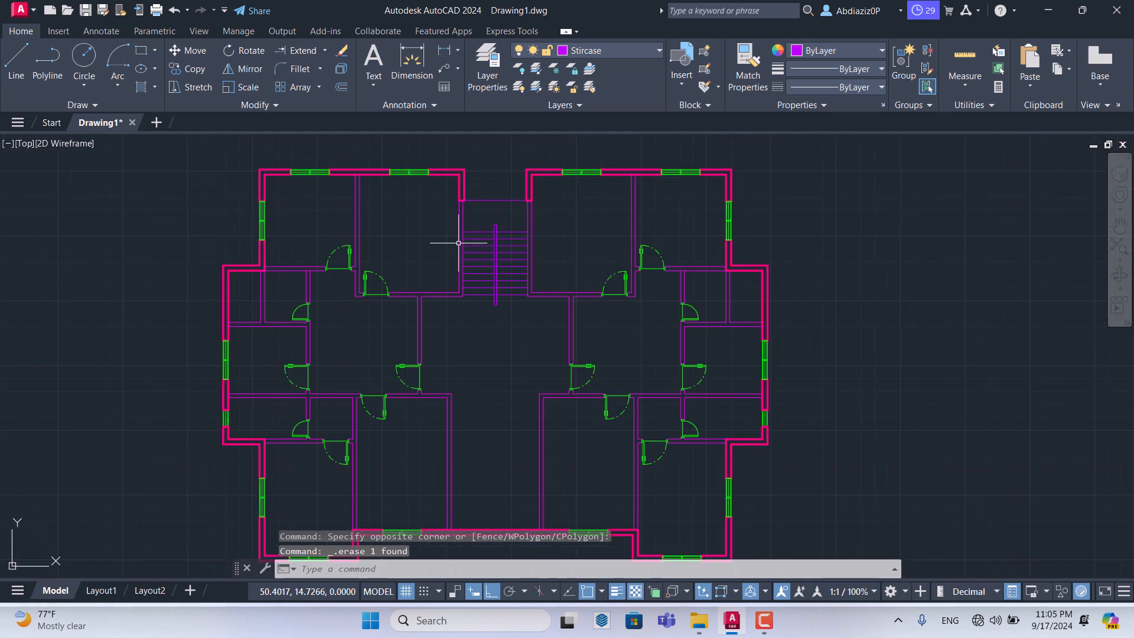
pyautogui.scroll(6, 554, 232)
pyautogui.scroll(-9, 580, 221)
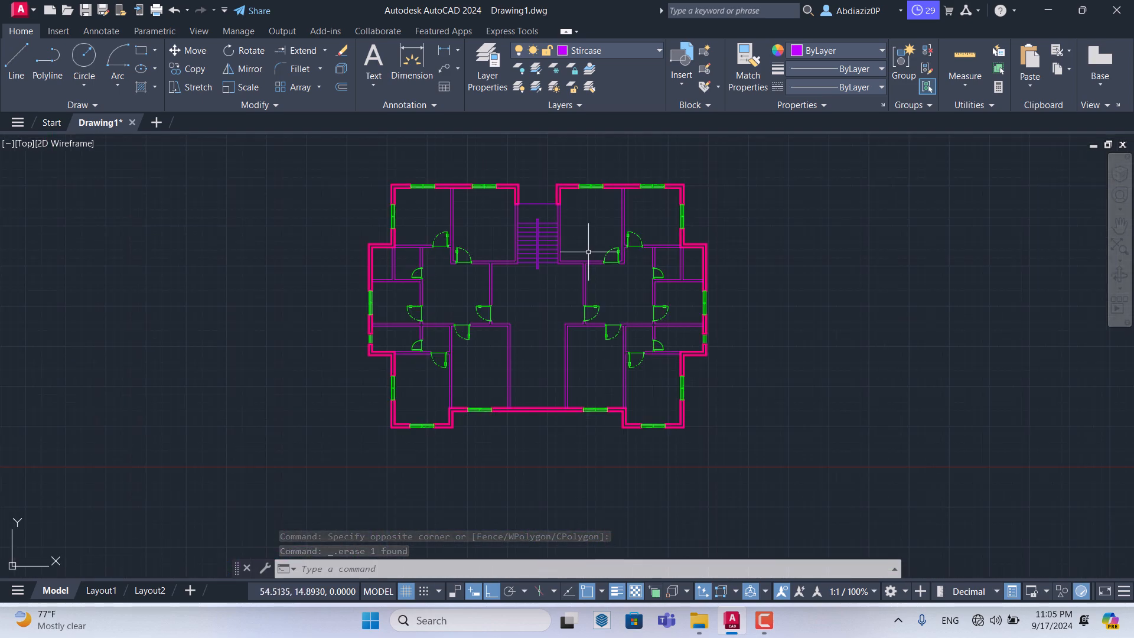
pyautogui.scroll(2, 628, 279)
pyautogui.scroll(-4, 627, 283)
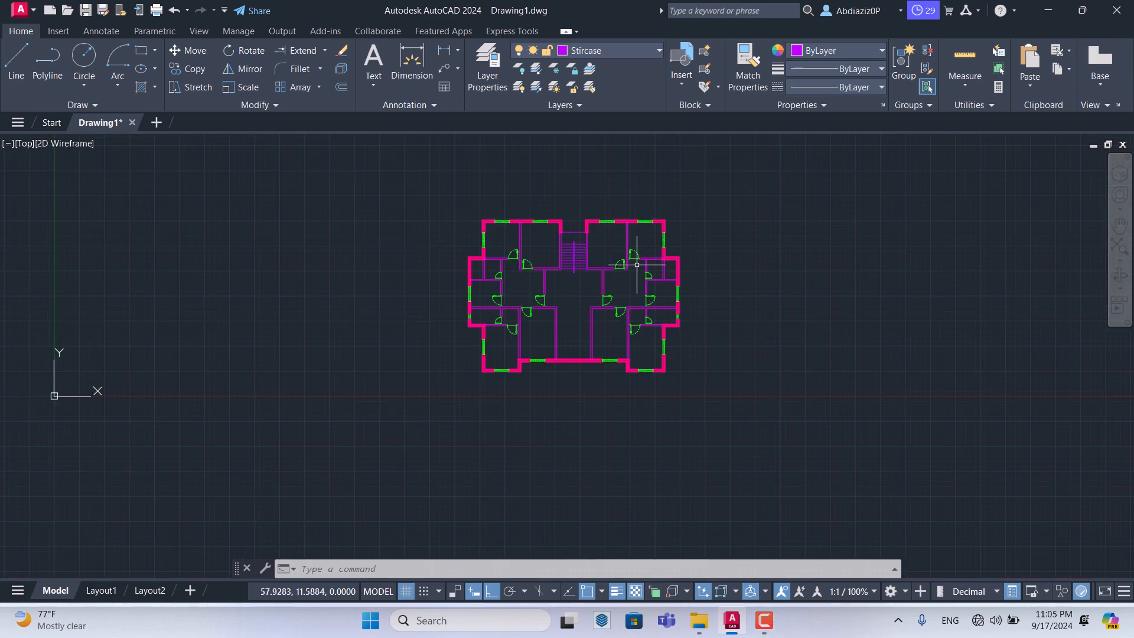
pyautogui.scroll(4, 637, 265)
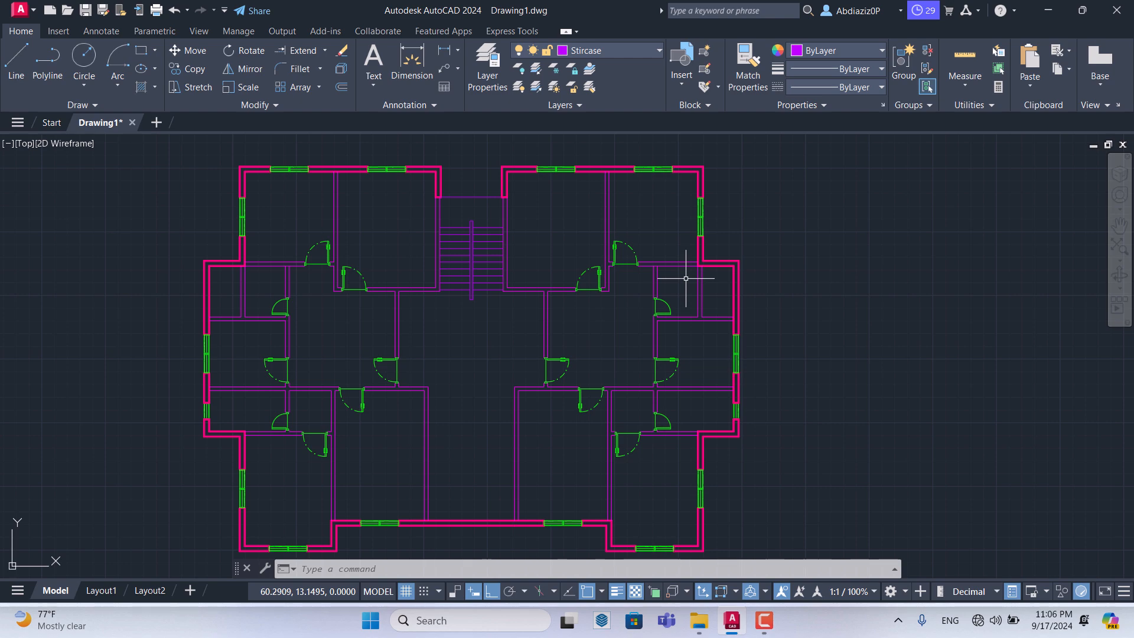
pyautogui.scroll(6, 470, 233)
pyautogui.scroll(-2, 471, 236)
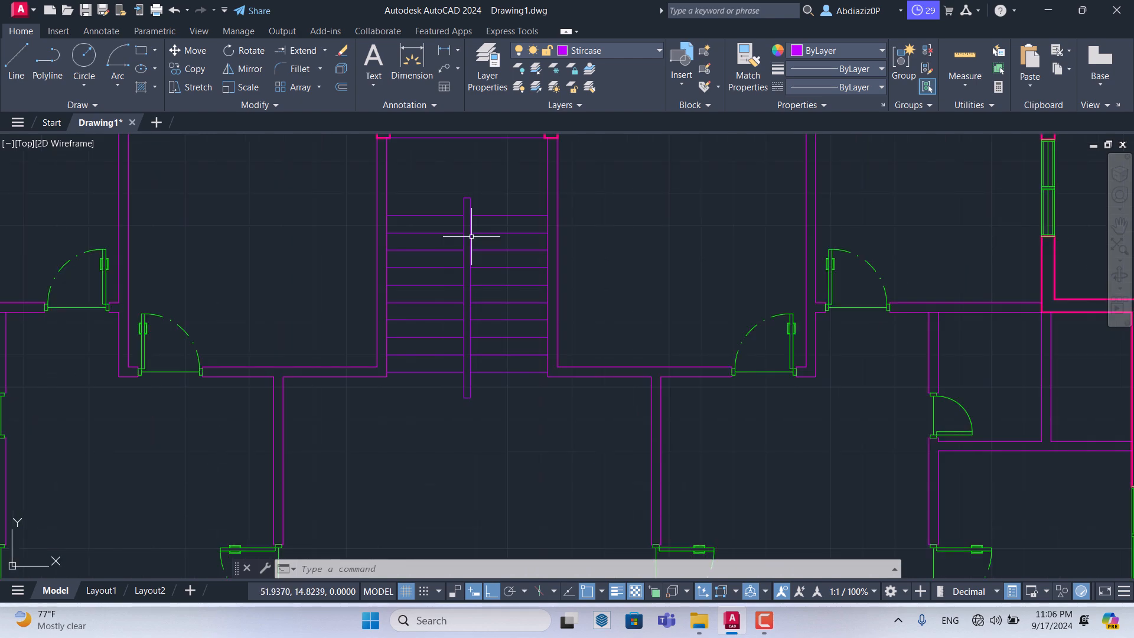
pyautogui.scroll(-4, 476, 192)
pyautogui.scroll(2, 481, 182)
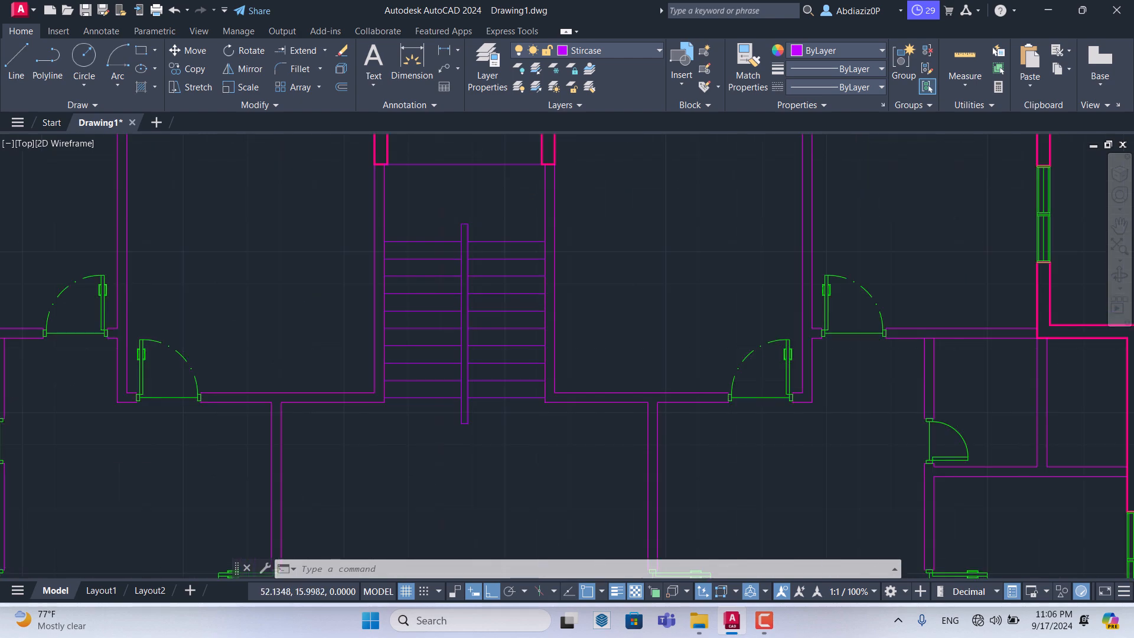
pyautogui.scroll(2, 488, 240)
pyautogui.scroll(-5, 481, 240)
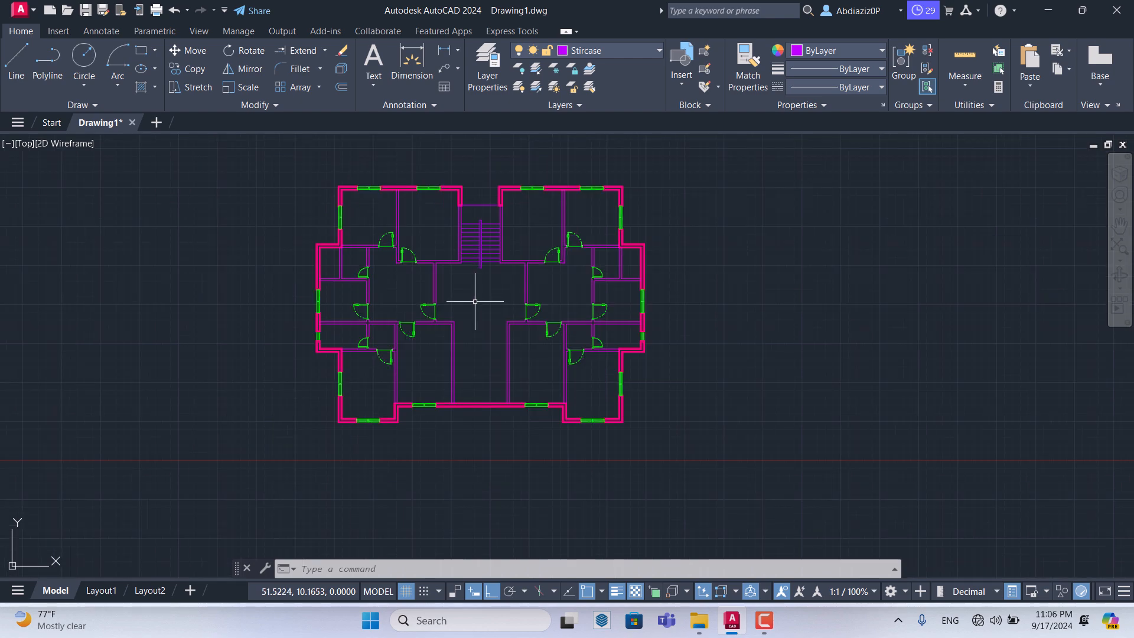
pyautogui.scroll(2, 463, 373)
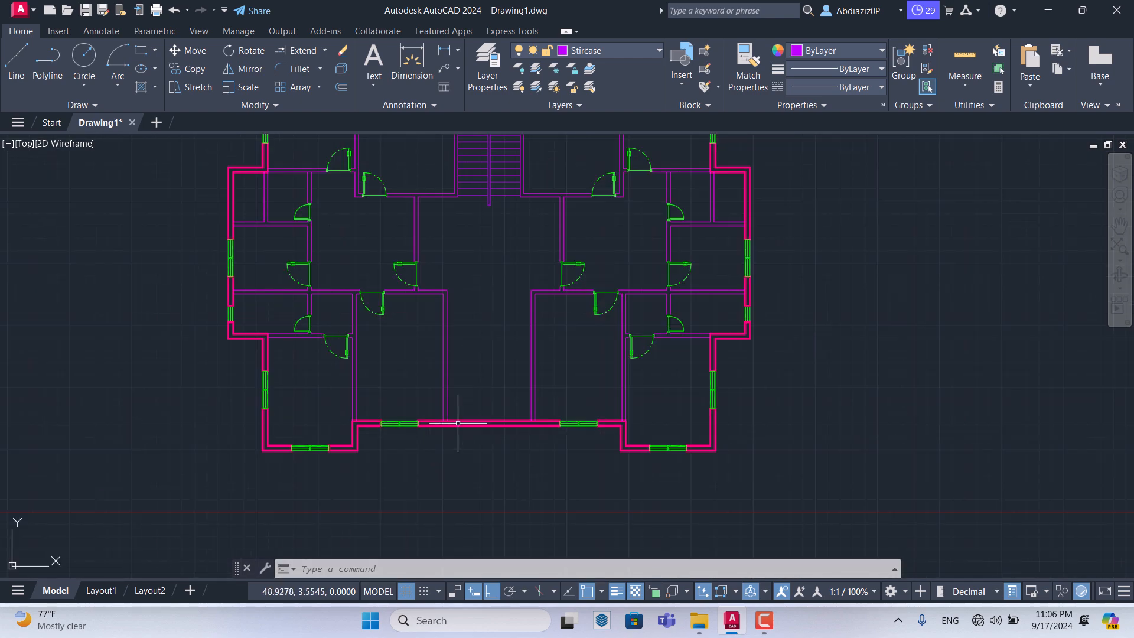
pyautogui.scroll(-4, 505, 416)
pyautogui.scroll(4, 505, 399)
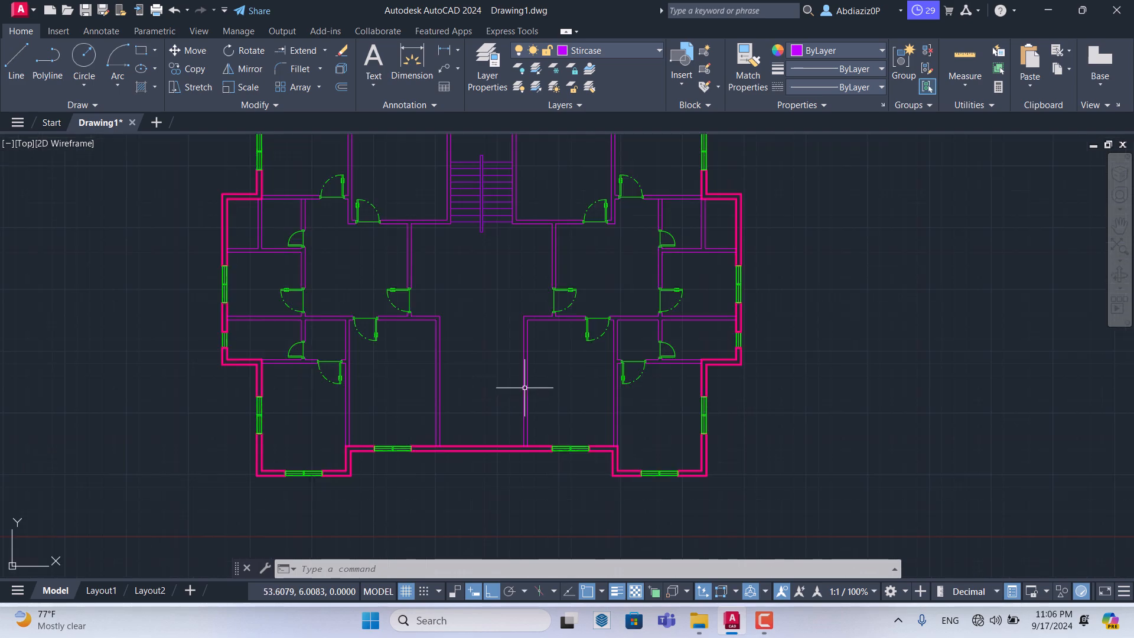
pyautogui.scroll(-2, 524, 387)
pyautogui.scroll(4, 506, 303)
pyautogui.scroll(-5, 506, 304)
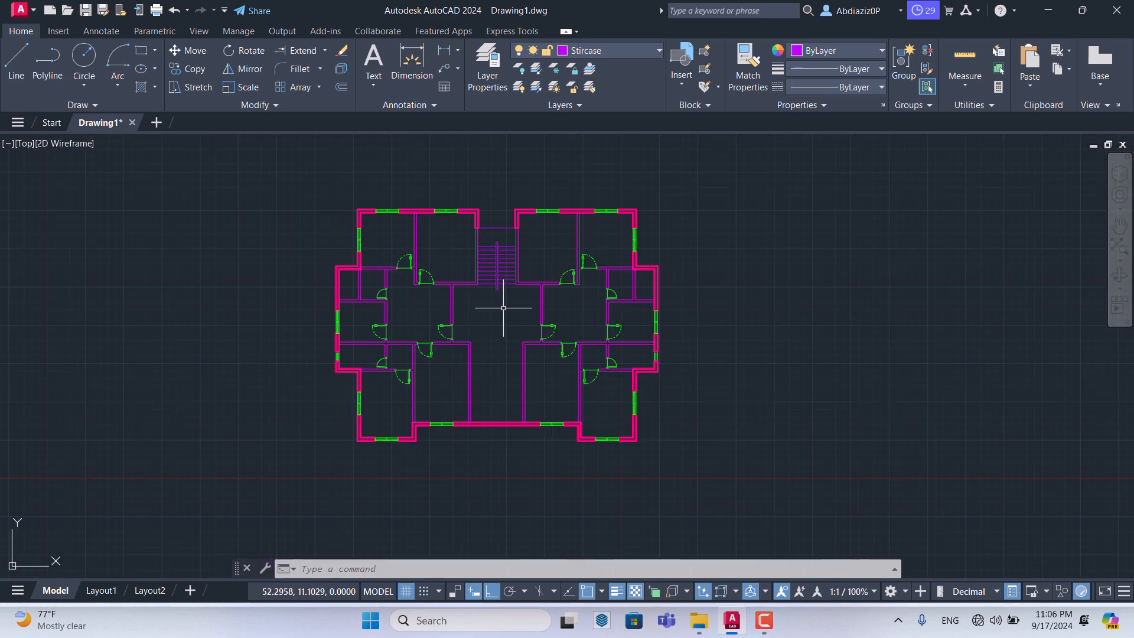